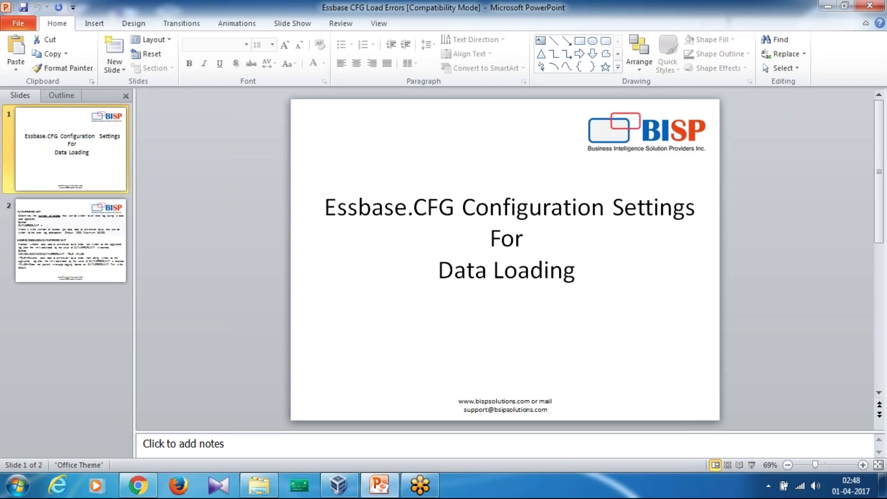
- Display slide 2 with the DATAERRORLIMIT and NOMSGLOGGINGONDATAERRORLIMIT syntax
{"action": "left_click", "coordinate": [70, 257]}
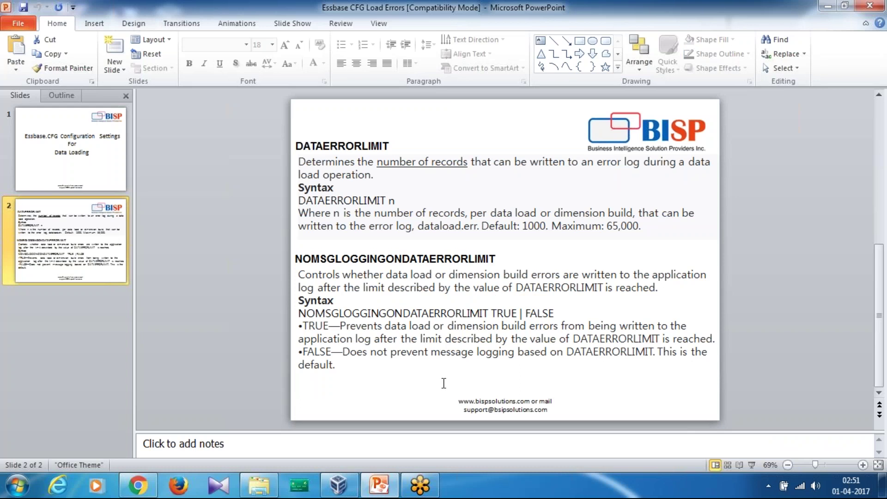
{"action": "left_click", "coordinate": [347, 483]}
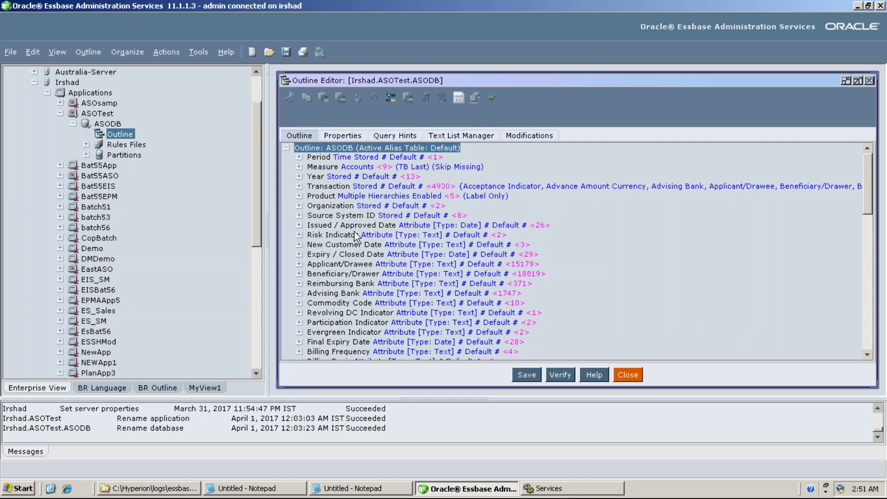
- Clear all data from ASODB, confirming with Yes and acknowledging the success message
{"action": "right_click", "coordinate": [119, 125]}
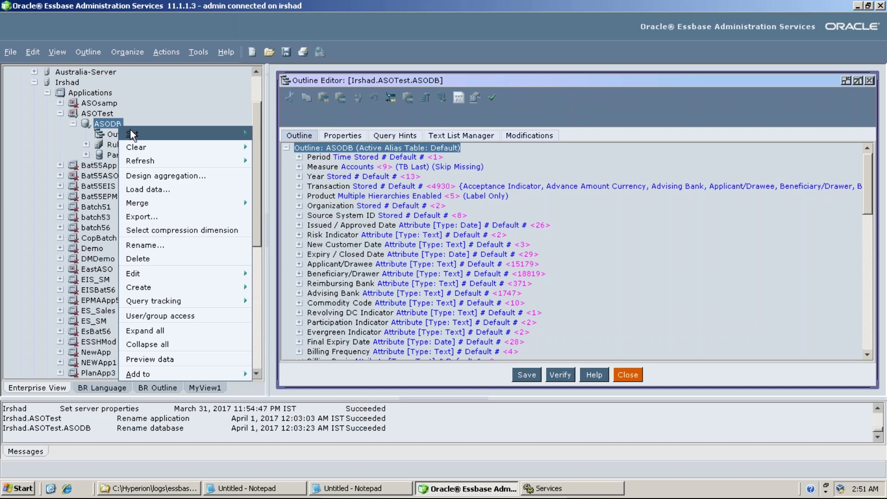
{"action": "mouse_move", "coordinate": [217, 149]}
{"action": "left_click", "coordinate": [266, 147]}
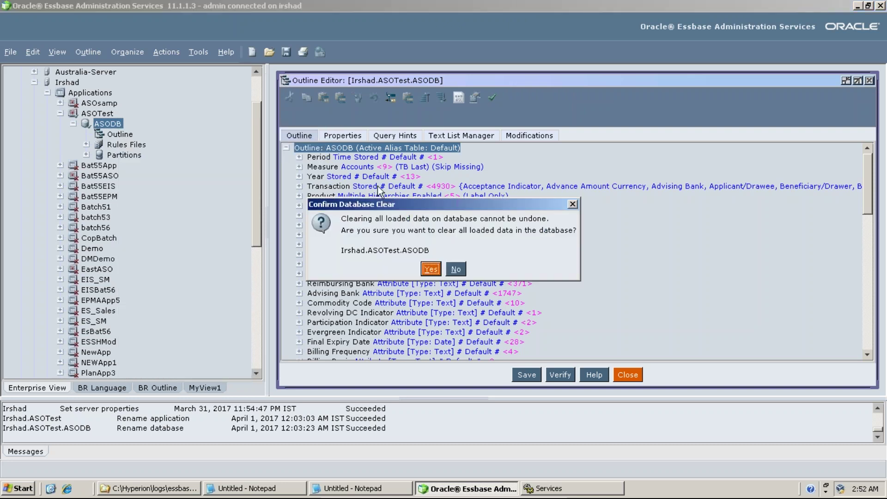
{"action": "left_click", "coordinate": [430, 268]}
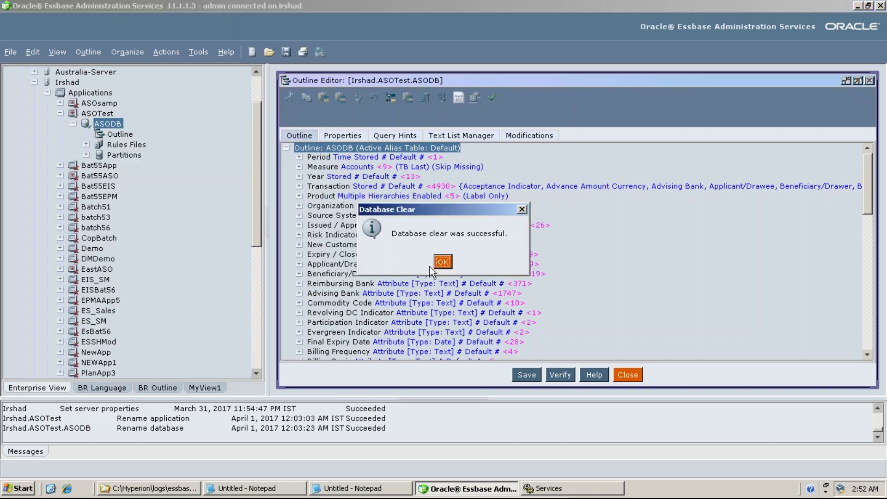
{"action": "left_click", "coordinate": [442, 264]}
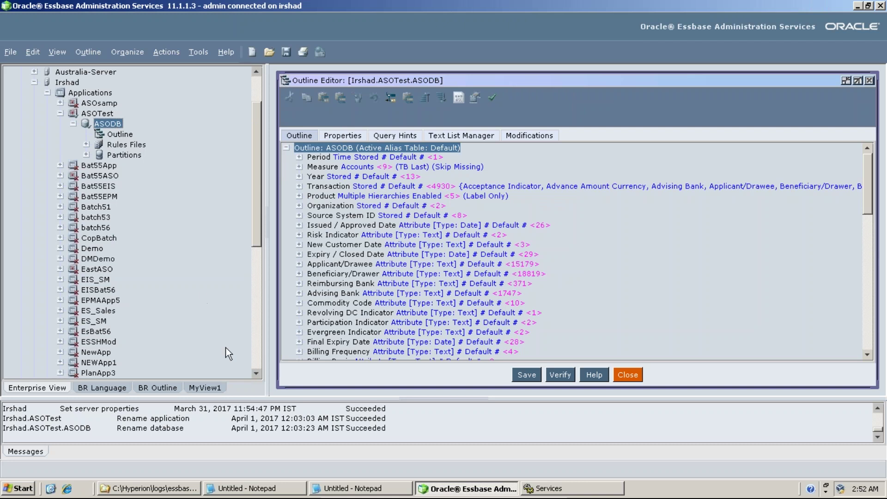
{"action": "left_click", "coordinate": [157, 488]}
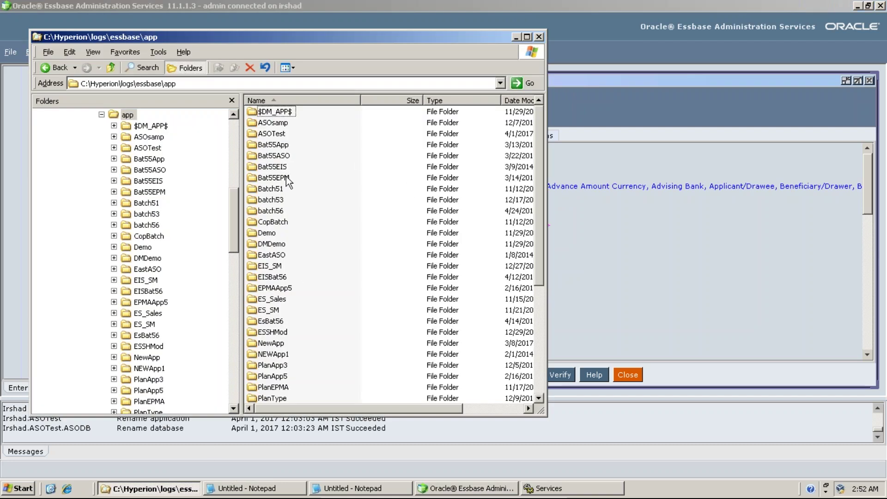
- Browse from the ASOTest log folder up to C:\DataSource, briefly checking Batch98
{"action": "scroll", "coordinate": [286, 251], "scroll_direction": "down", "scroll_amount": 5}
{"action": "scroll", "coordinate": [287, 178], "scroll_direction": "up", "scroll_amount": 5}
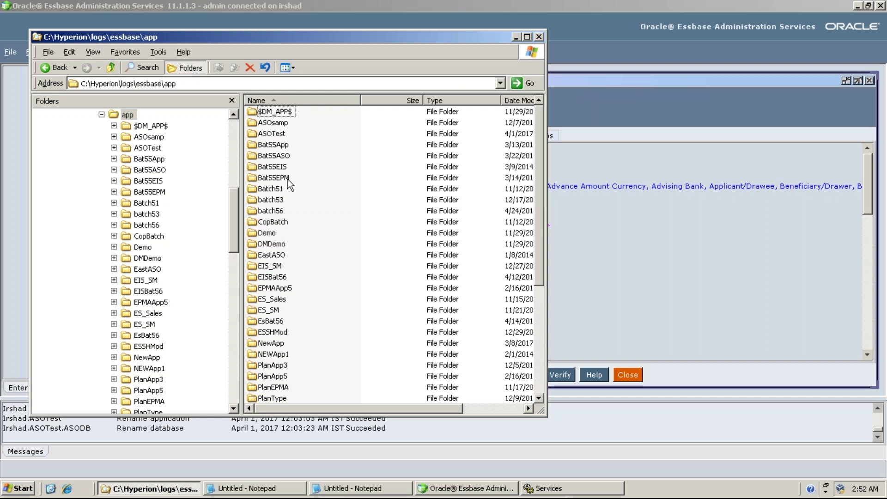
{"action": "double_click", "coordinate": [279, 134]}
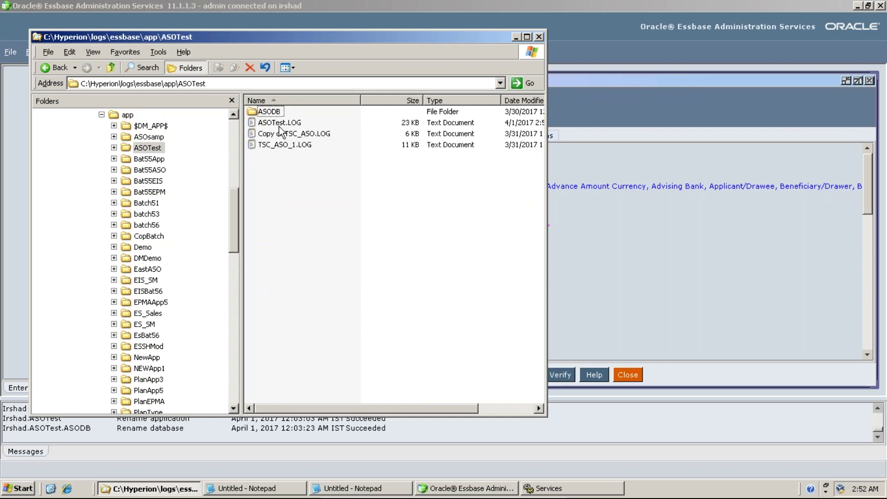
{"action": "left_click", "coordinate": [231, 126]}
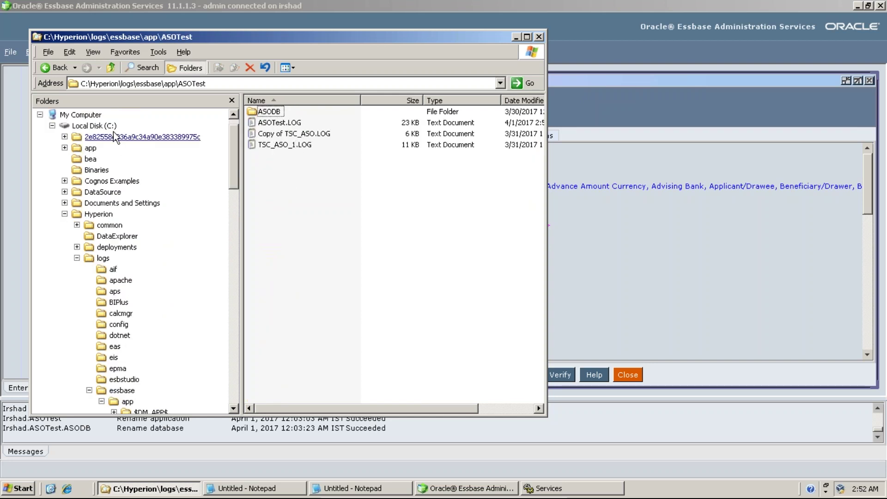
{"action": "left_click", "coordinate": [110, 193]}
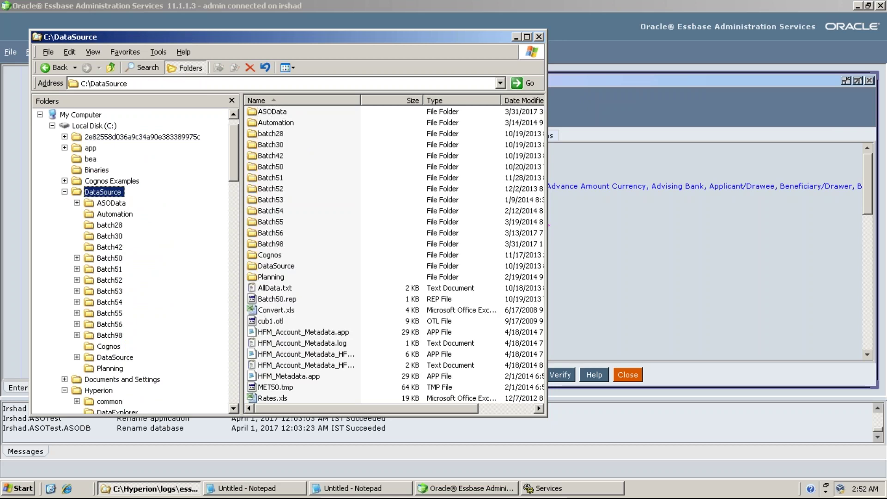
{"action": "double_click", "coordinate": [280, 244]}
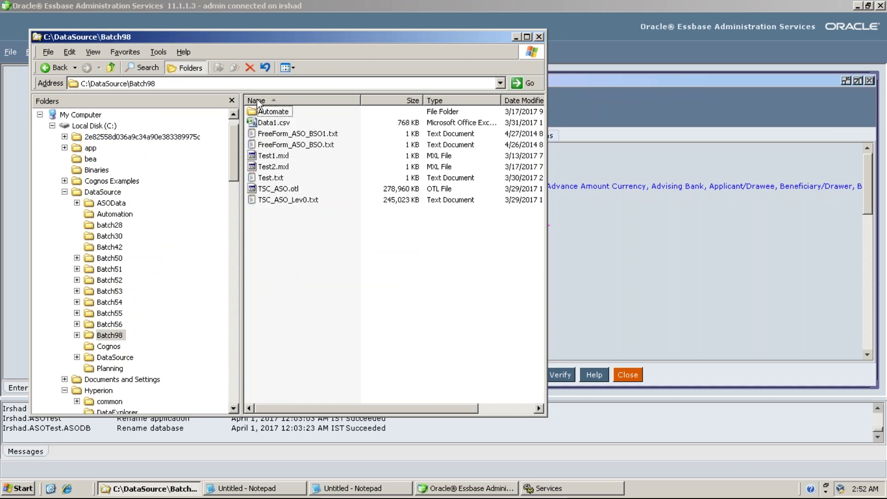
{"action": "key", "text": "BackSpace"}
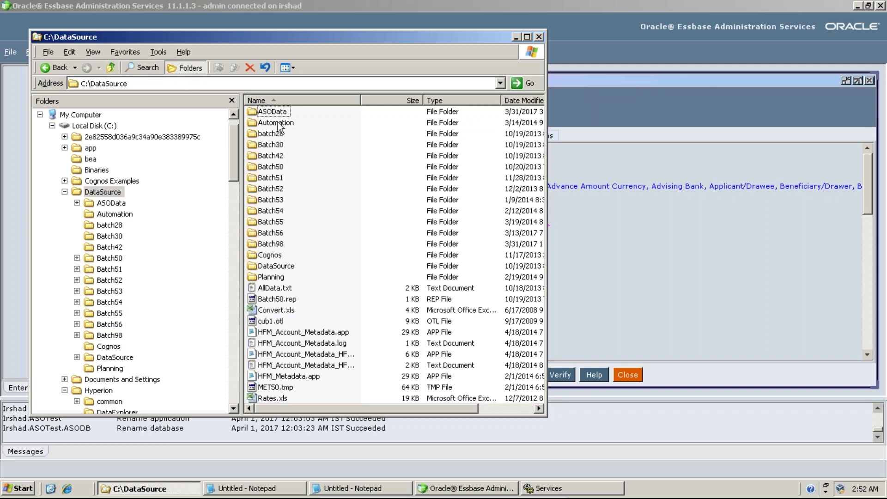
- Open C:\DataSource\ASOData\Working and look over Data57, Data_with_Error and Data56 files
{"action": "double_click", "coordinate": [275, 113]}
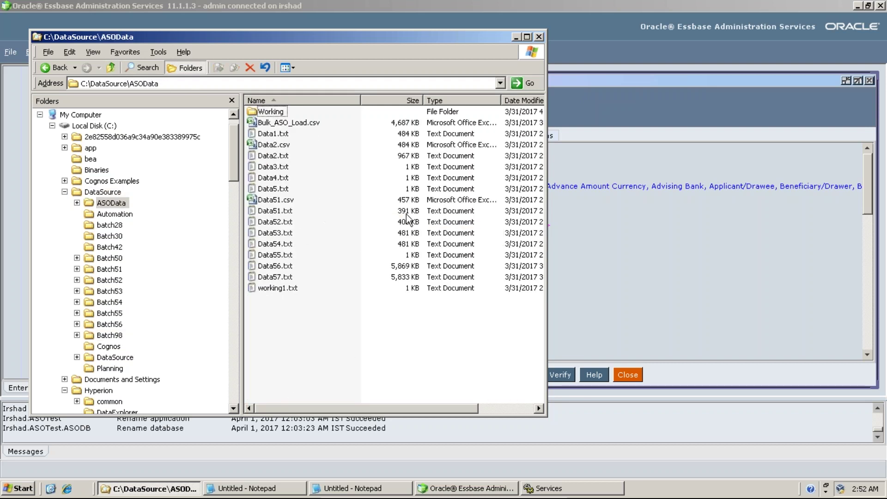
{"action": "left_click", "coordinate": [278, 113]}
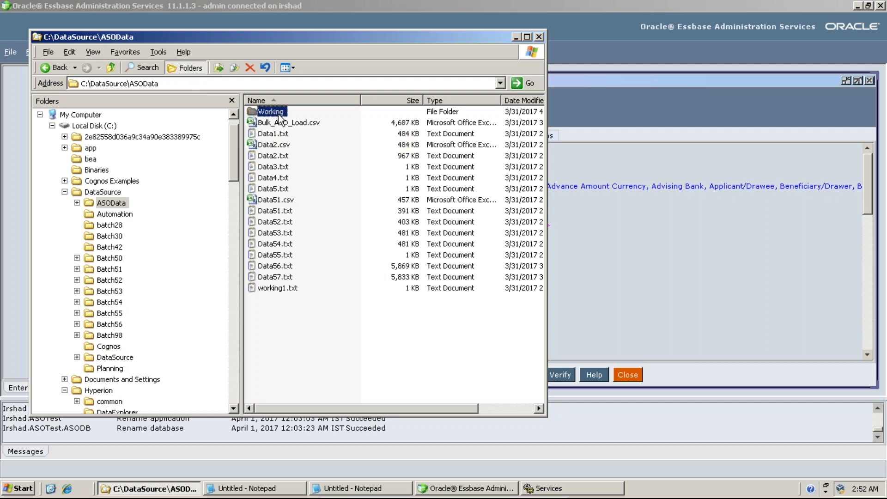
{"action": "double_click", "coordinate": [279, 113]}
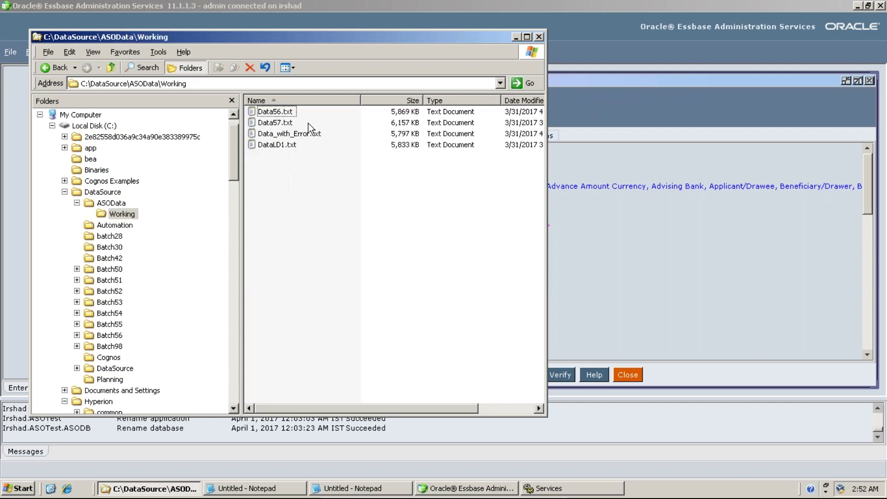
{"action": "left_click", "coordinate": [284, 122]}
{"action": "left_click", "coordinate": [284, 134]}
{"action": "left_click", "coordinate": [283, 113]}
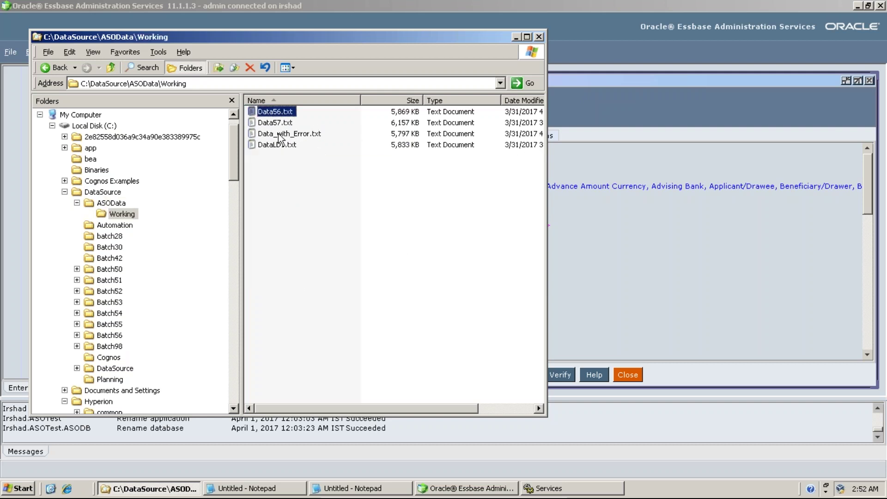
{"action": "key", "text": "alt+Tab"}
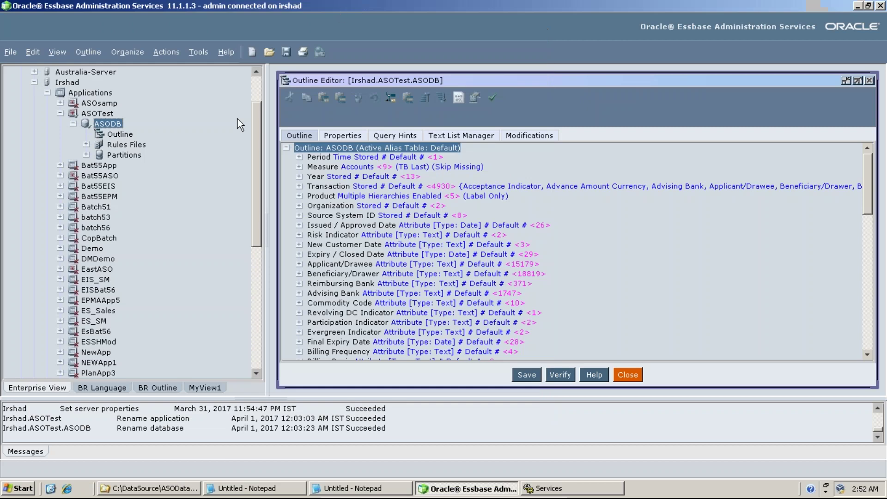
- Load Data57.txt with the DataLd rules file, raising resource usage from 20 to 100
{"action": "right_click", "coordinate": [109, 122]}
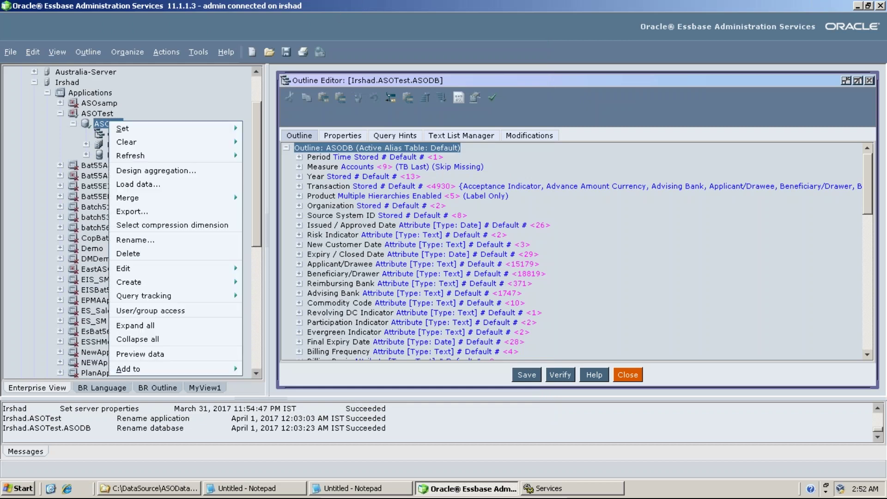
{"action": "left_click", "coordinate": [133, 184]}
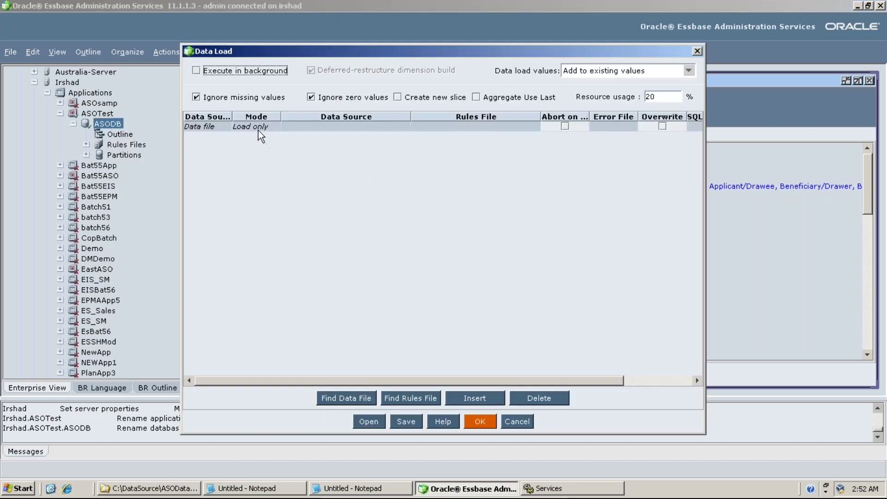
{"action": "left_click", "coordinate": [347, 399]}
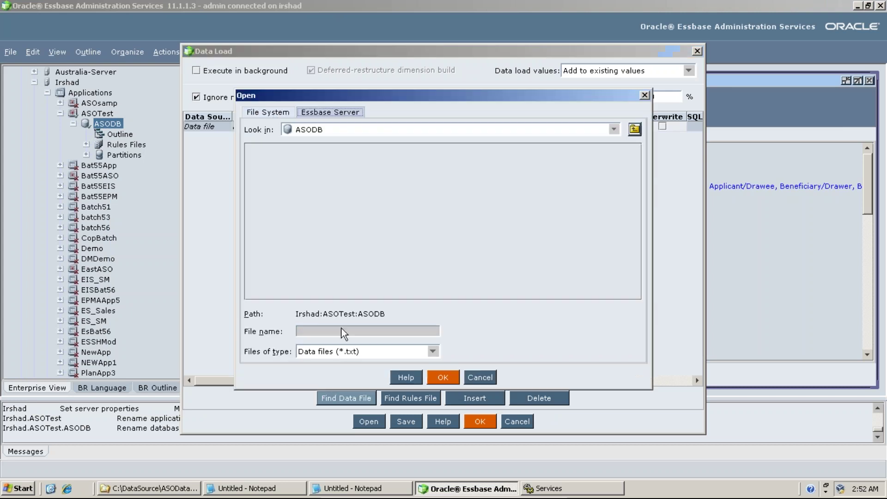
{"action": "left_click", "coordinate": [276, 113]}
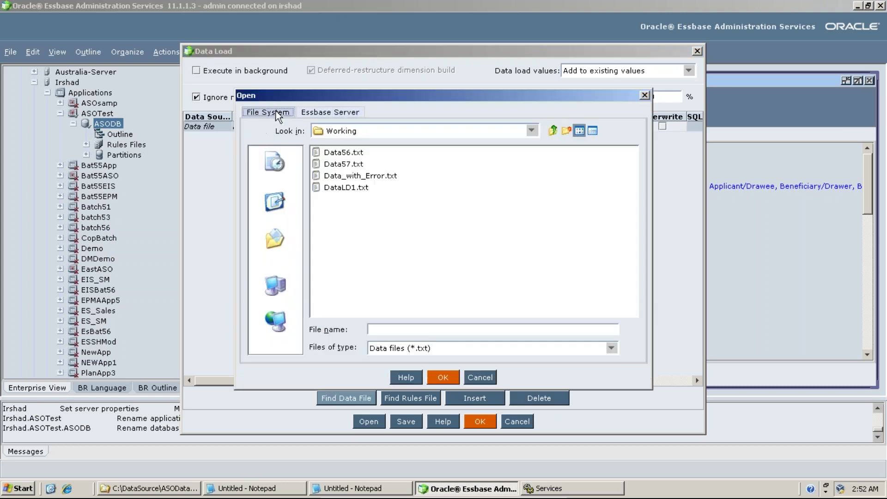
{"action": "left_click", "coordinate": [349, 162]}
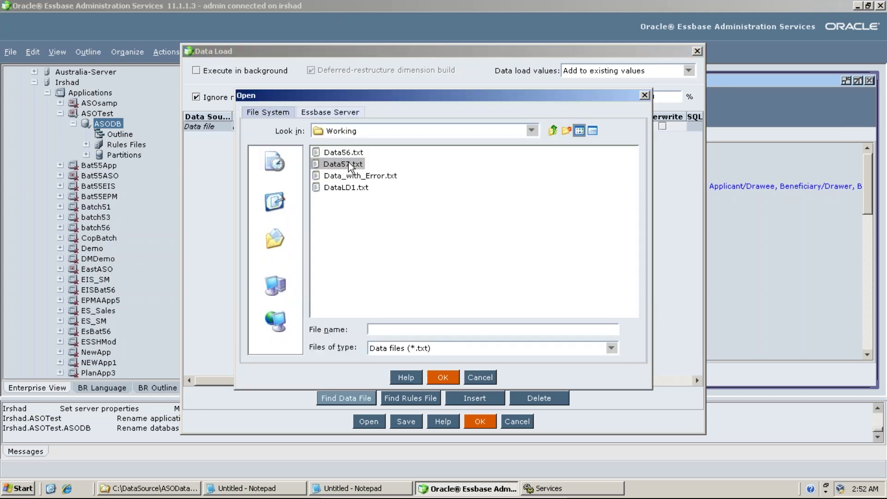
{"action": "left_click", "coordinate": [445, 376]}
{"action": "left_click", "coordinate": [419, 398]}
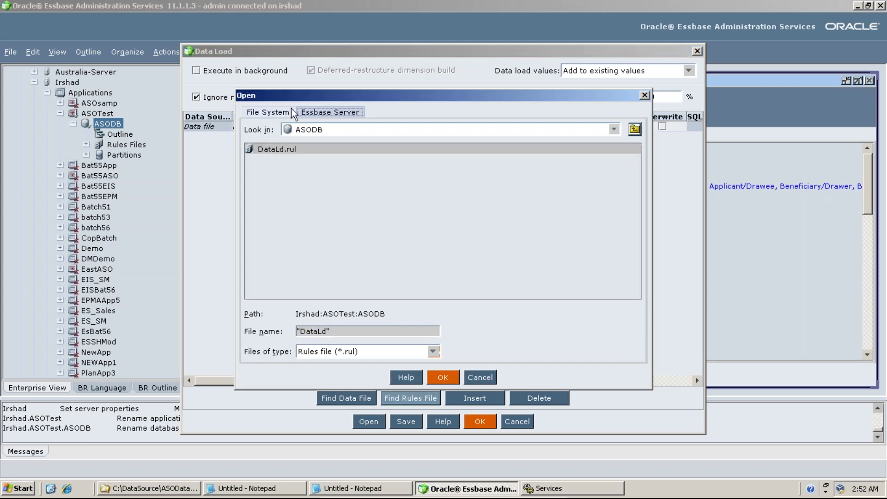
{"action": "left_click", "coordinate": [437, 376]}
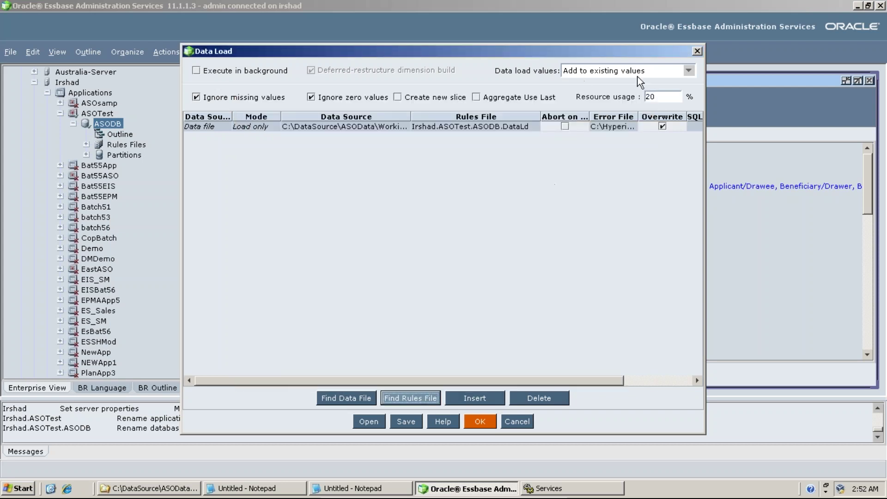
{"action": "double_click", "coordinate": [652, 97]}
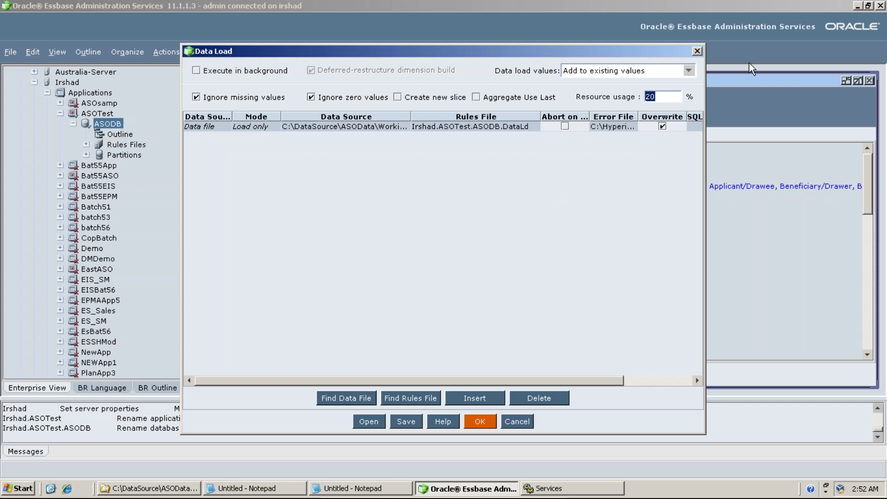
{"action": "left_click", "coordinate": [677, 97]}
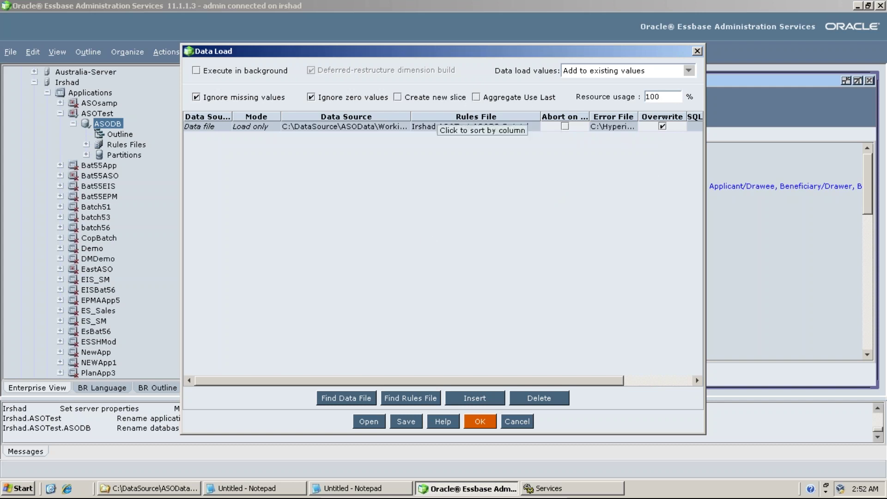
{"action": "left_click", "coordinate": [474, 422]}
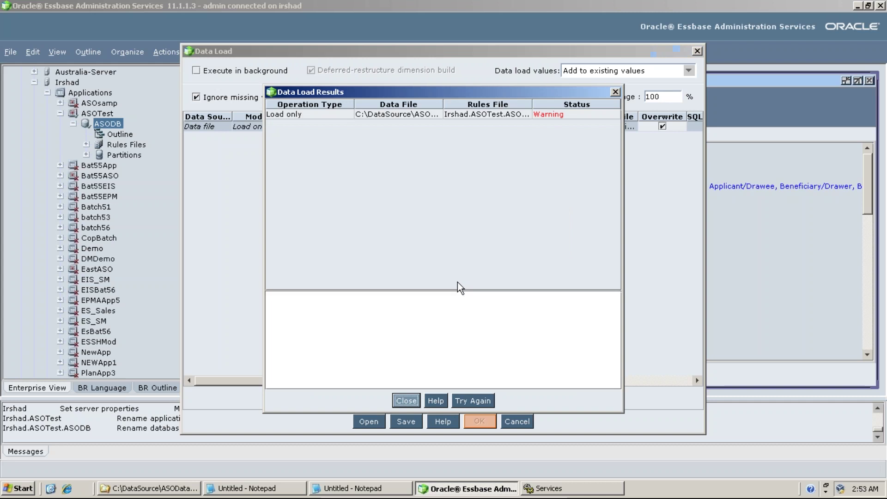
- Show the load's log messages and select the full dataload.err file path
{"action": "left_click", "coordinate": [537, 115]}
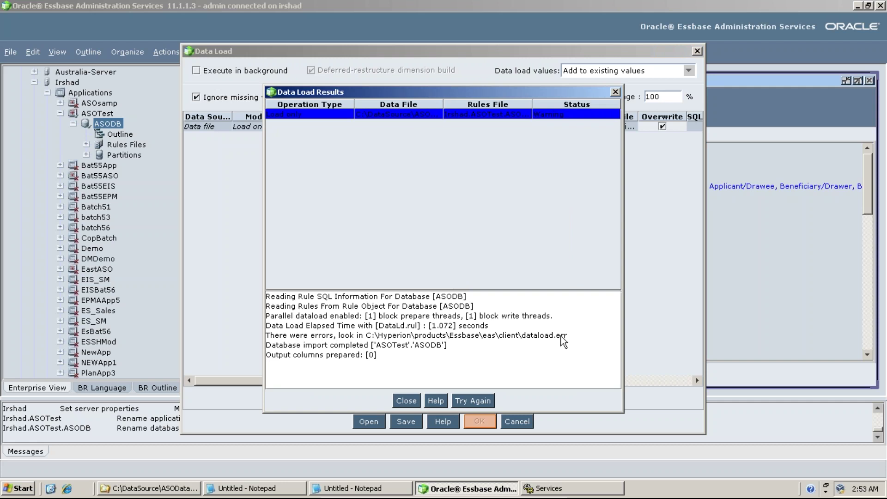
{"action": "left_click_drag", "start_coordinate": [561, 335], "coordinate": [380, 335]}
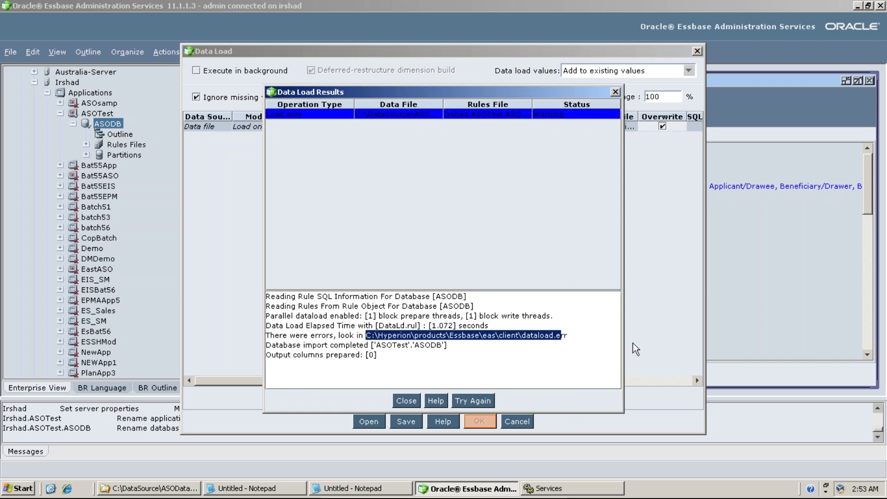
{"action": "left_click", "coordinate": [569, 336]}
{"action": "left_click_drag", "start_coordinate": [569, 336], "coordinate": [370, 334]}
- Paste the dataload.err path into Explorer's address bar to open the error file
{"action": "left_click", "coordinate": [148, 488]}
{"action": "left_click", "coordinate": [397, 83]}
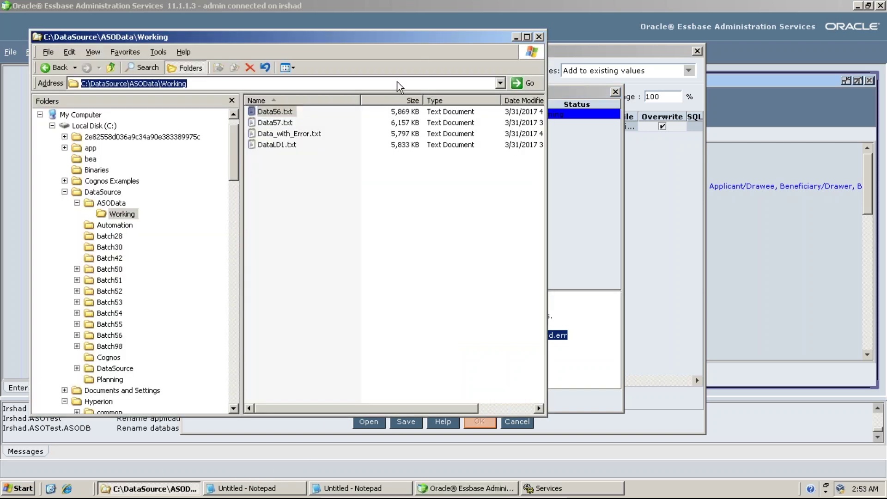
{"action": "key", "text": "ctrl+v"}
{"action": "key", "text": "Return"}
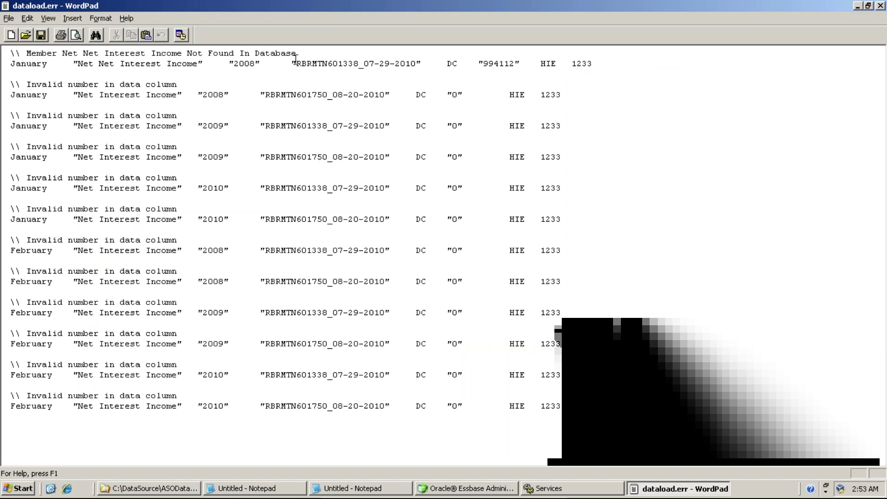
- Close dataload.err and dismiss the Data Load Results to retry the load
{"action": "right_click", "coordinate": [342, 7]}
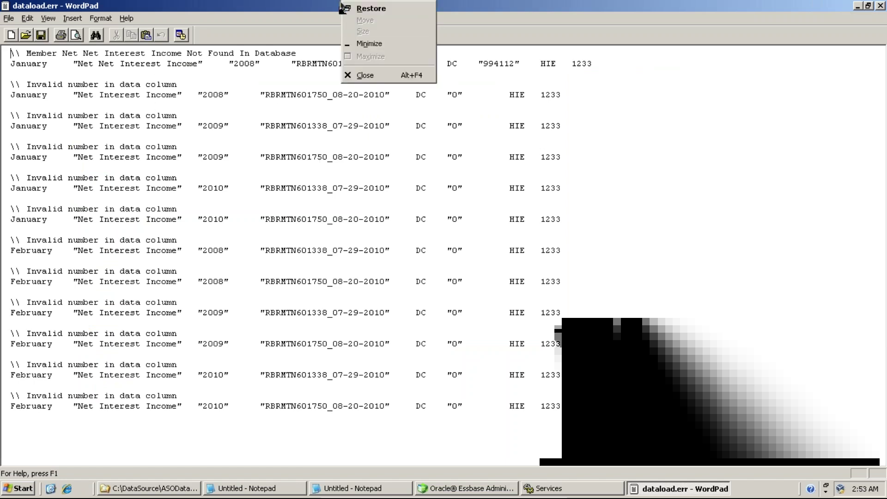
{"action": "left_click", "coordinate": [364, 77]}
{"action": "left_click", "coordinate": [566, 215]}
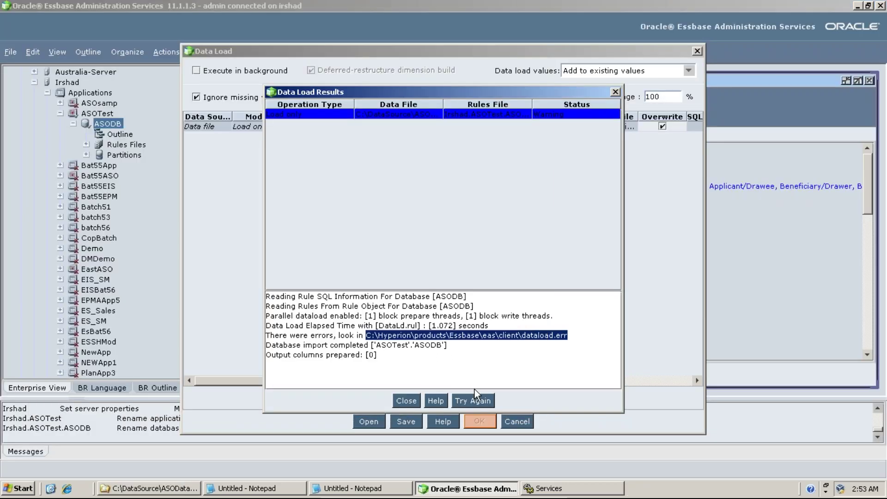
{"action": "left_click", "coordinate": [465, 401]}
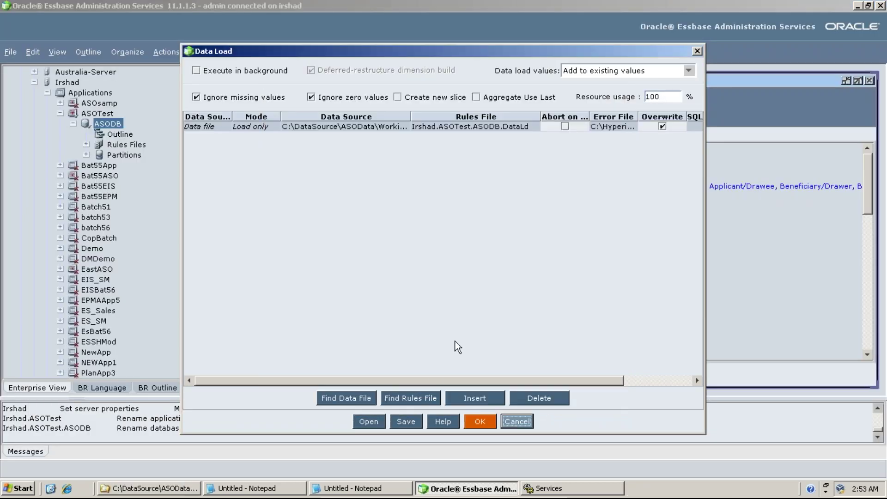
- Reload from Data56.txt with Overwrite existing values and view the successful load log
{"action": "left_click", "coordinate": [356, 402]}
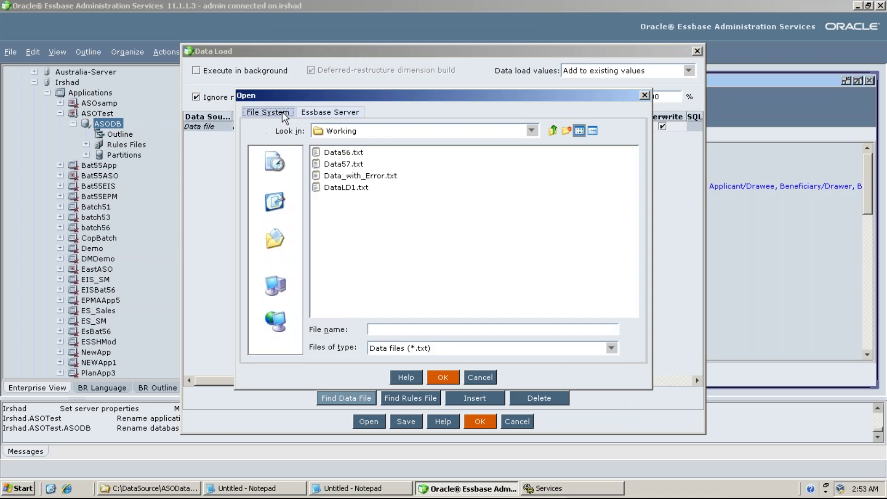
{"action": "left_click", "coordinate": [347, 150]}
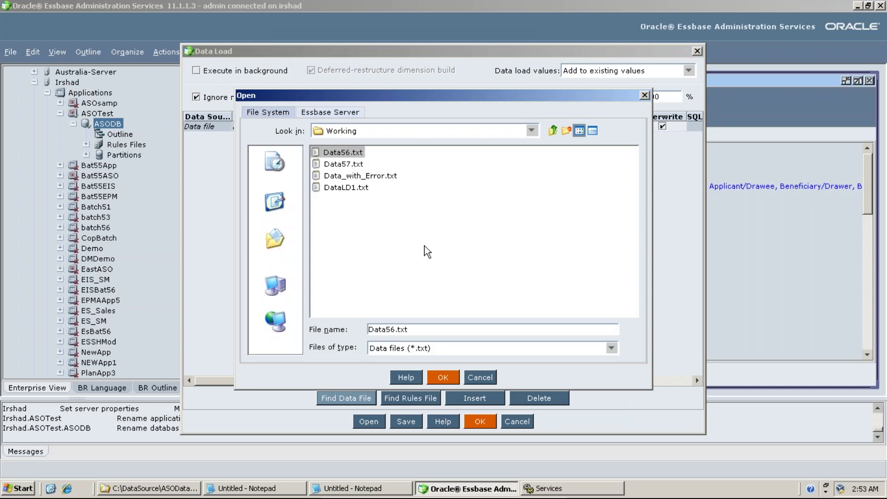
{"action": "left_click", "coordinate": [452, 378]}
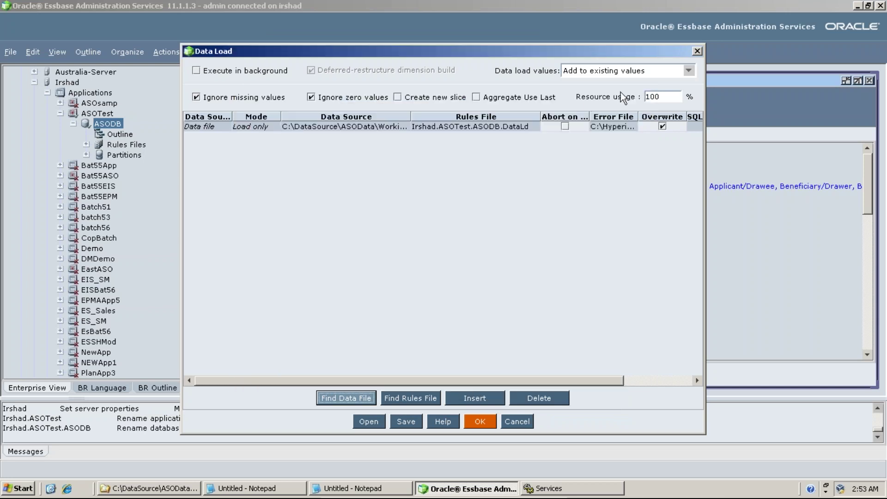
{"action": "left_click", "coordinate": [619, 72]}
{"action": "left_click", "coordinate": [612, 103]}
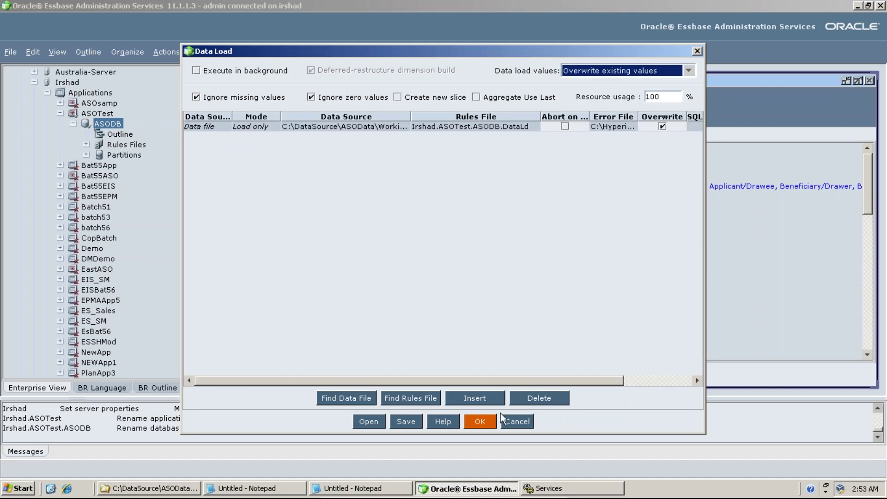
{"action": "left_click", "coordinate": [485, 422]}
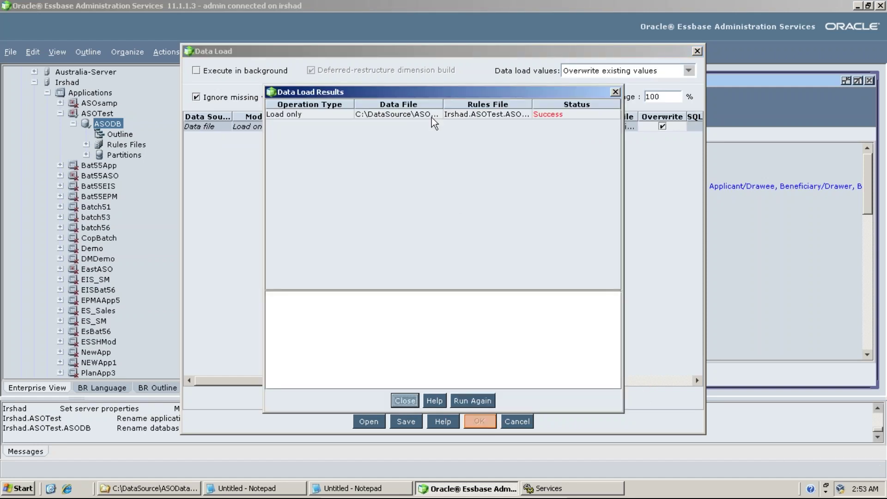
{"action": "left_click", "coordinate": [432, 116]}
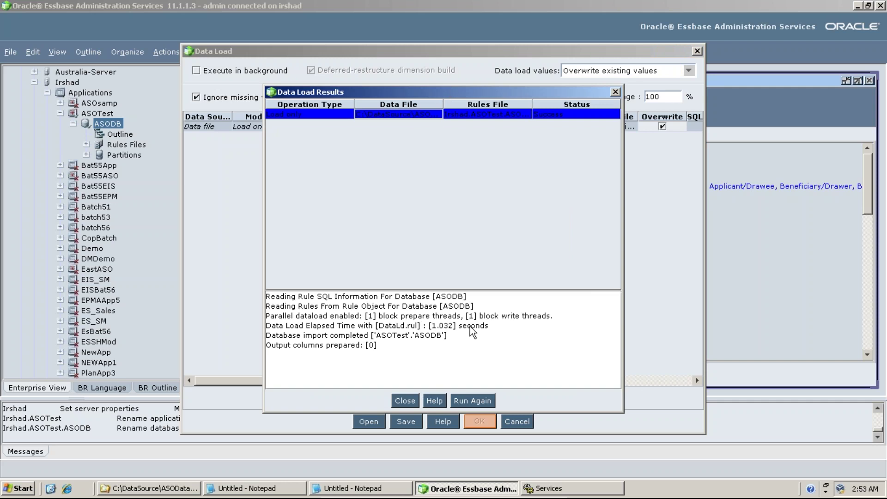
{"action": "left_click", "coordinate": [18, 488]}
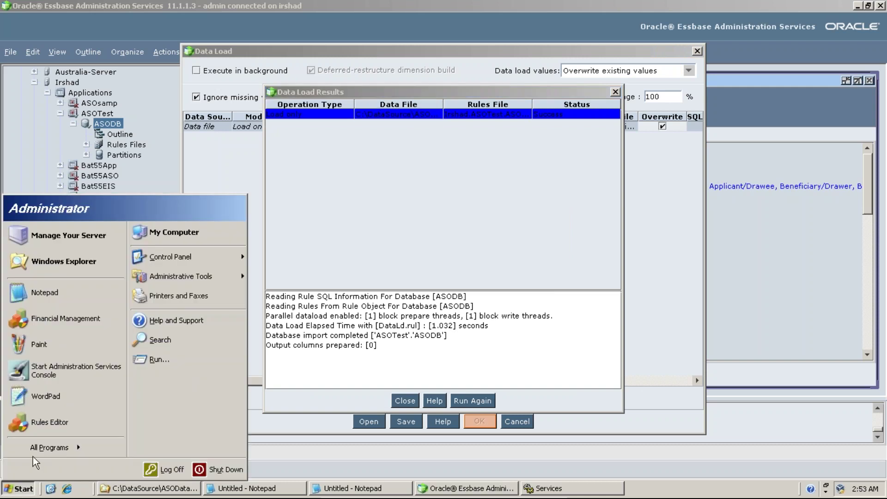
- Launch Paint, paste the load results capture and move it to the canvas top-left
{"action": "left_click", "coordinate": [57, 348]}
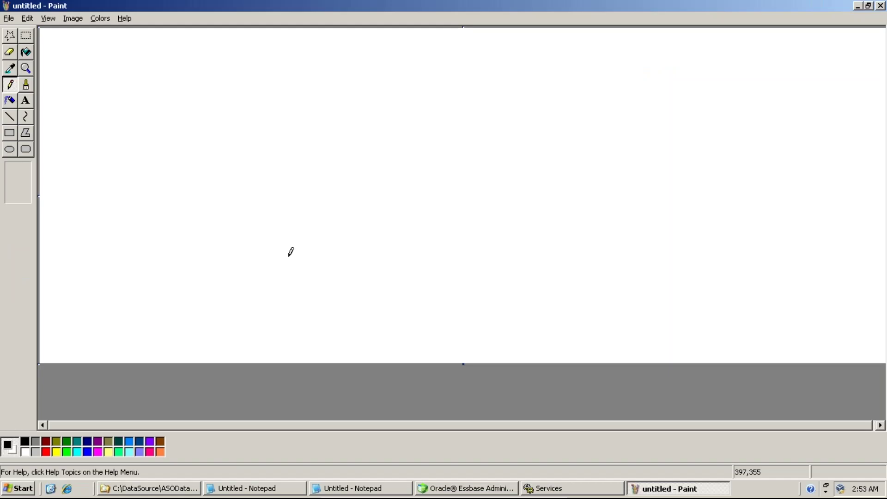
{"action": "key", "text": "ctrl+v"}
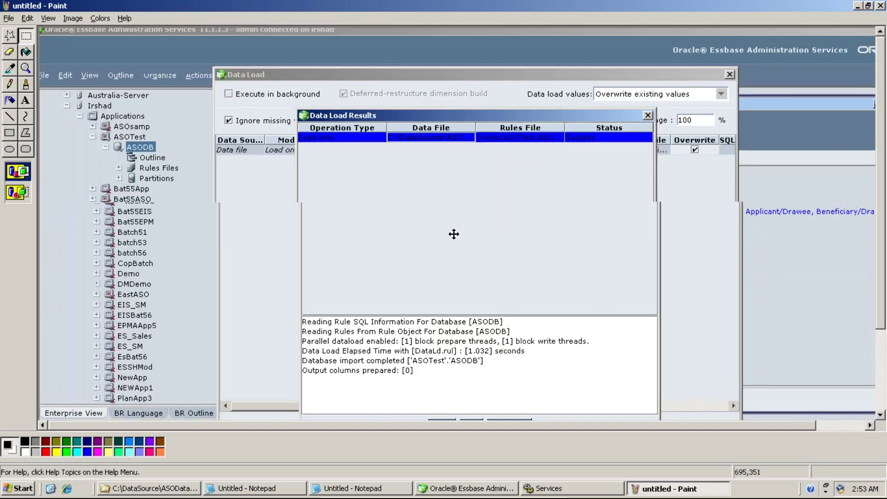
{"action": "mouse_move", "coordinate": [453, 234]}
{"action": "left_mouse_down"}
{"action": "mouse_move", "coordinate": [323, 164]}
{"action": "mouse_move", "coordinate": [258, 180]}
{"action": "mouse_move", "coordinate": [244, 174]}
{"action": "left_mouse_up"}
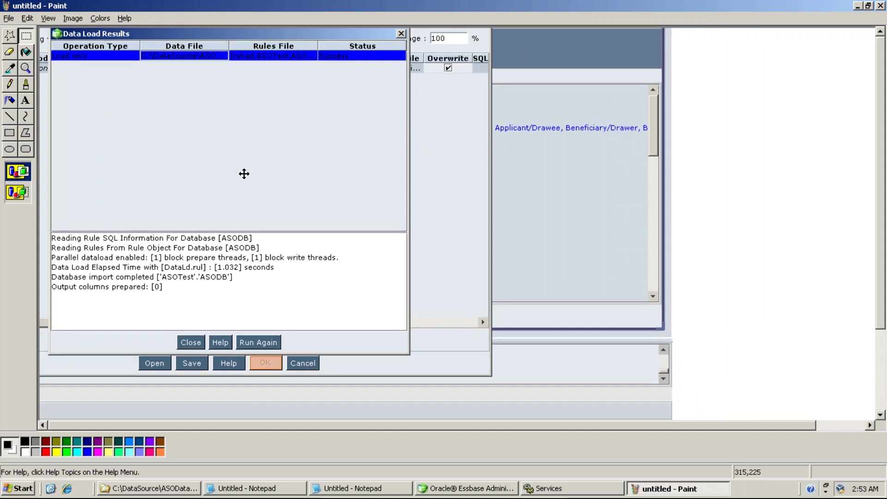
- Draw a red rectangle around the 1.032-second elapsed-time line
{"action": "left_click", "coordinate": [10, 133]}
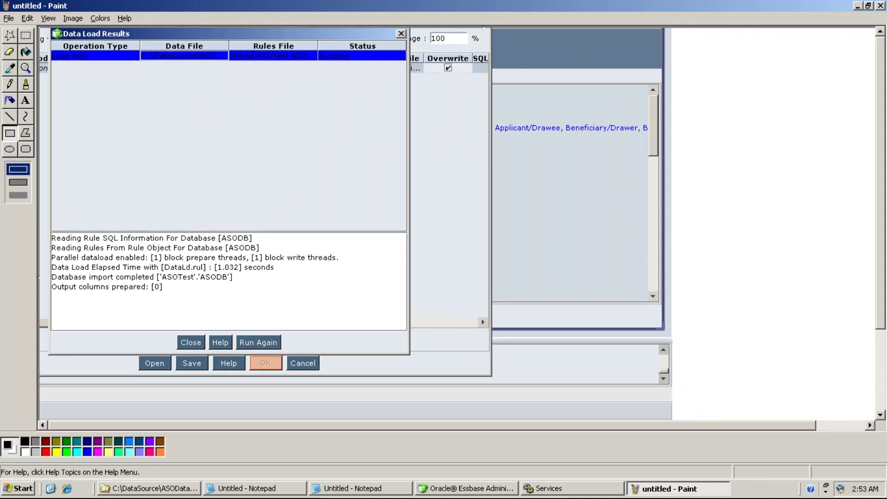
{"action": "left_click", "coordinate": [47, 452]}
{"action": "left_click", "coordinate": [10, 116]}
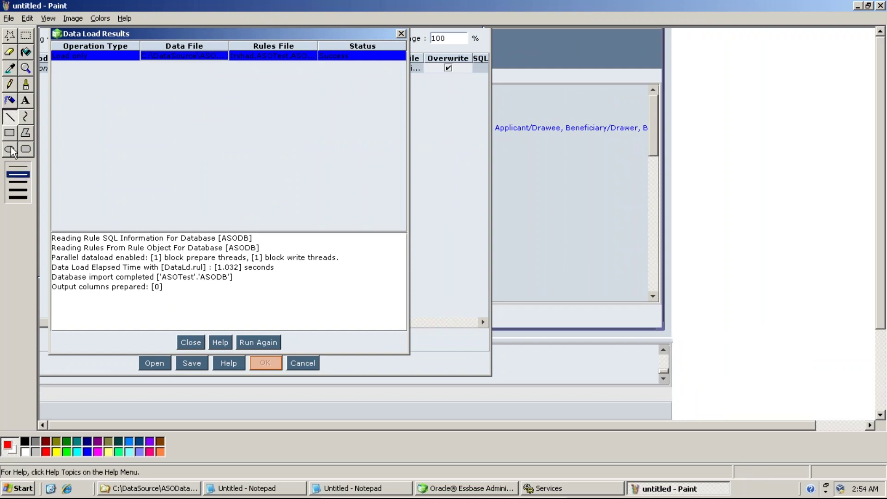
{"action": "left_click", "coordinate": [9, 133]}
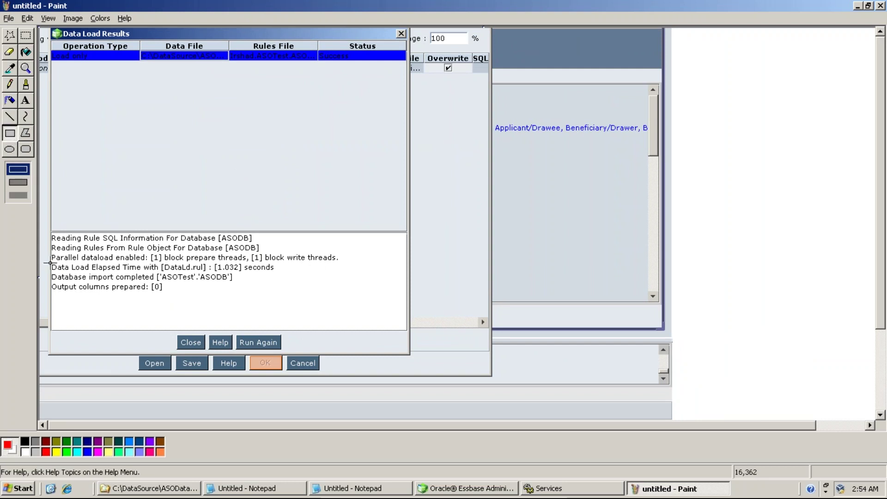
{"action": "left_click_drag", "start_coordinate": [50, 263], "coordinate": [275, 272]}
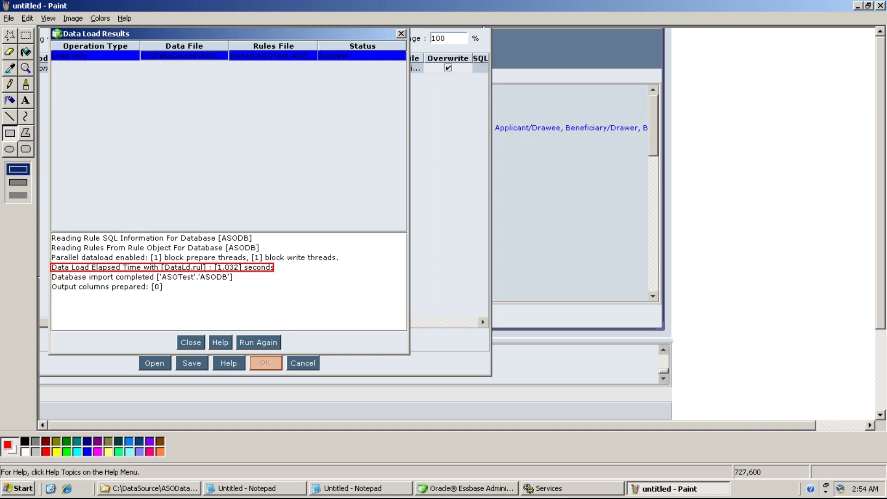
{"action": "left_click", "coordinate": [476, 489]}
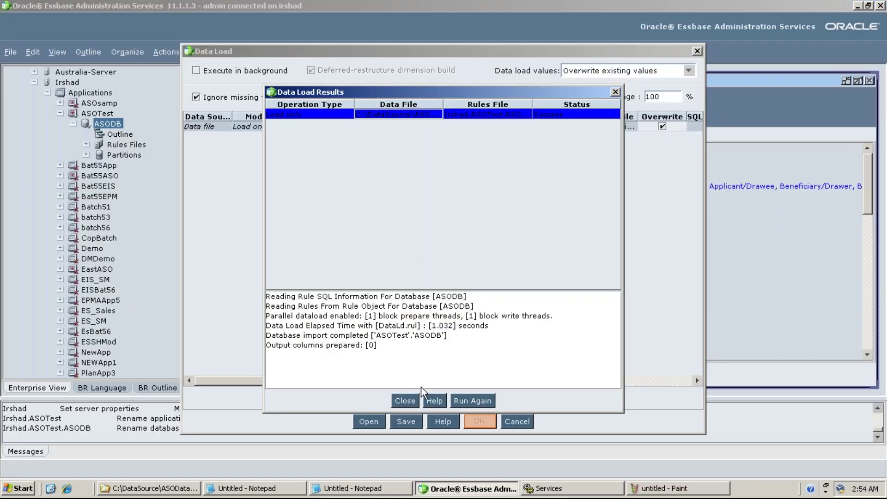
- Close the load dialogs, then clear all data from ASODB and acknowledge the success message
{"action": "left_click", "coordinate": [397, 399]}
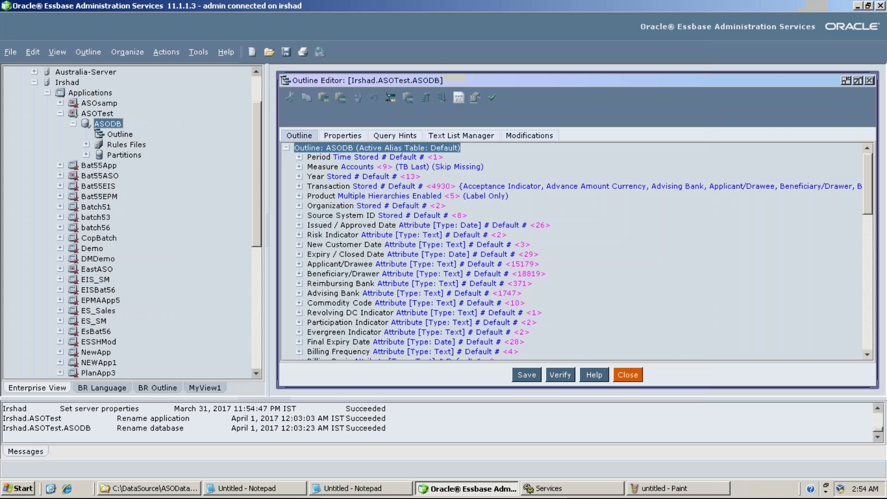
{"action": "right_click", "coordinate": [110, 124]}
{"action": "mouse_move", "coordinate": [129, 142]}
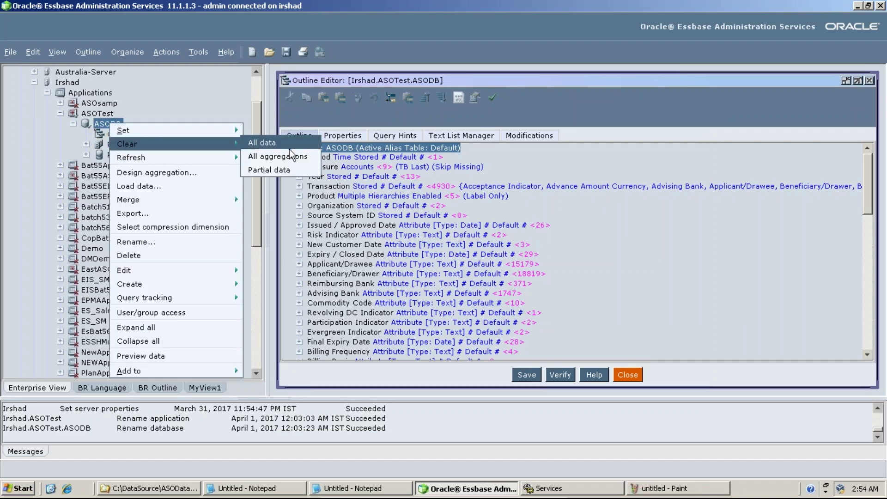
{"action": "left_click", "coordinate": [259, 141]}
{"action": "left_click", "coordinate": [431, 269]}
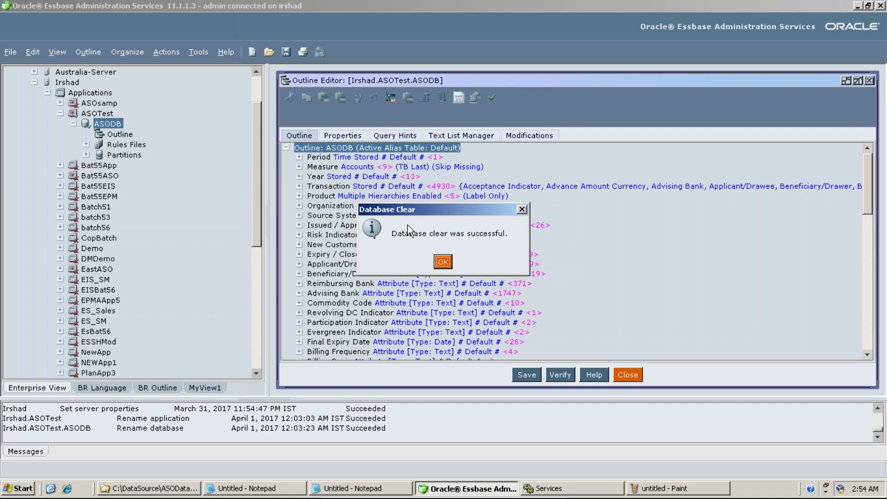
{"action": "left_click", "coordinate": [443, 263]}
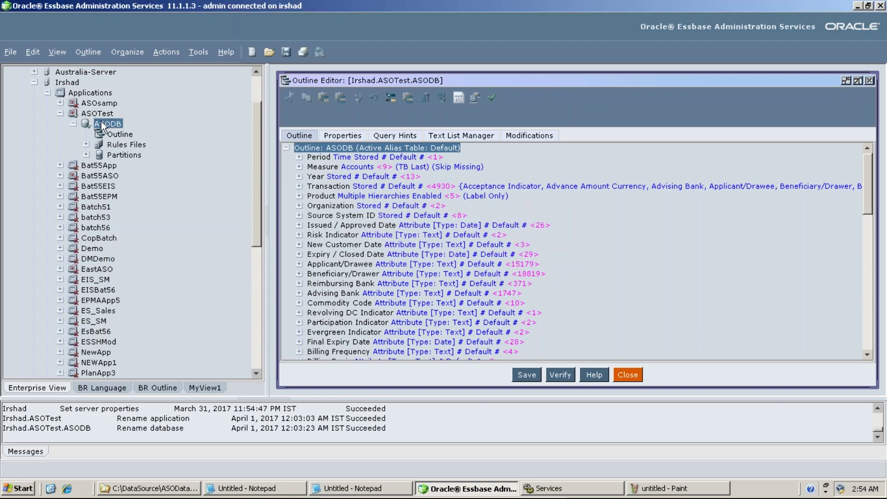
{"action": "right_click", "coordinate": [101, 124]}
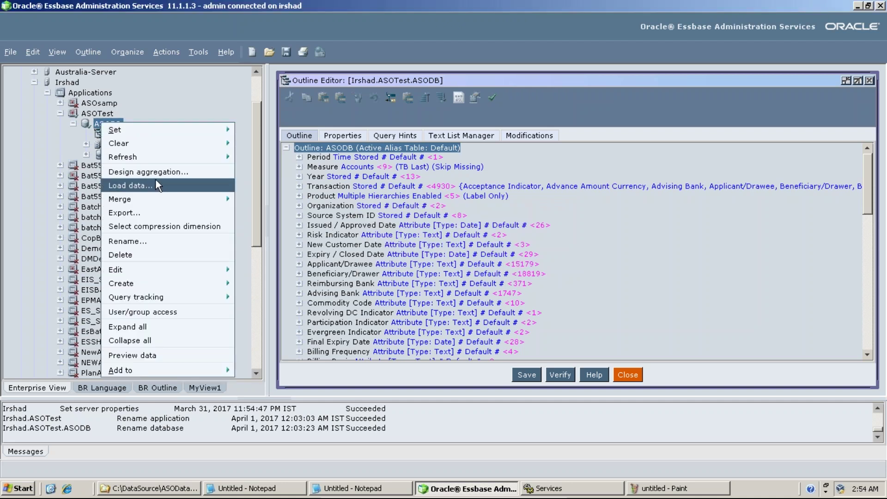
{"action": "mouse_move", "coordinate": [119, 129]}
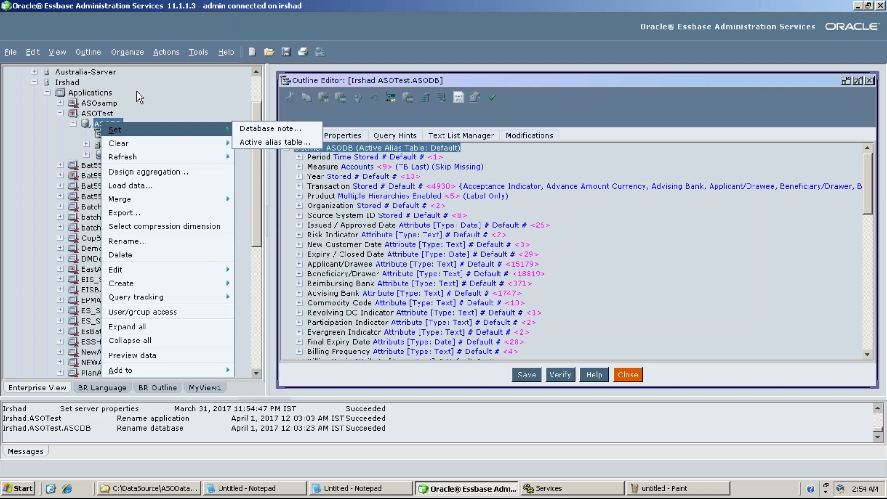
{"action": "left_click", "coordinate": [177, 90]}
- Inspect essbase.cfg in Server Properties, highlighting DATAERRORLIMIT 100000 and NOMSGLOGGINGONDATAERRORLIMIT FALSE
{"action": "right_click", "coordinate": [74, 83]}
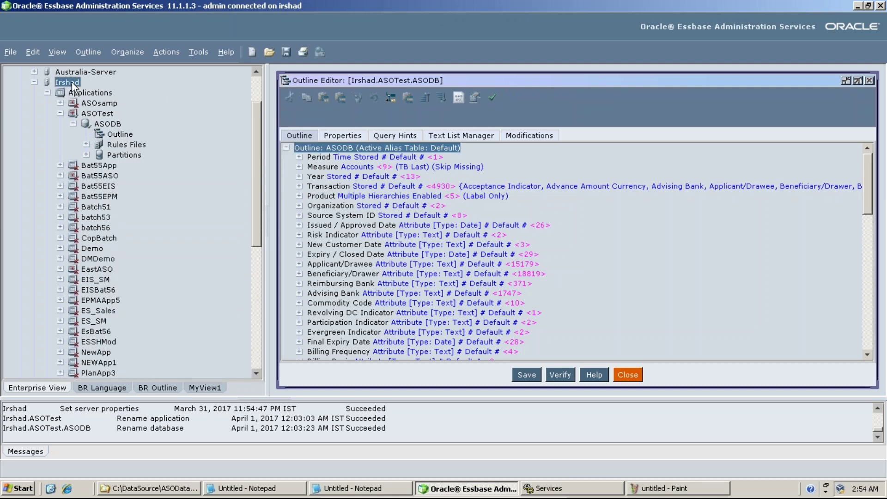
{"action": "mouse_move", "coordinate": [127, 161]}
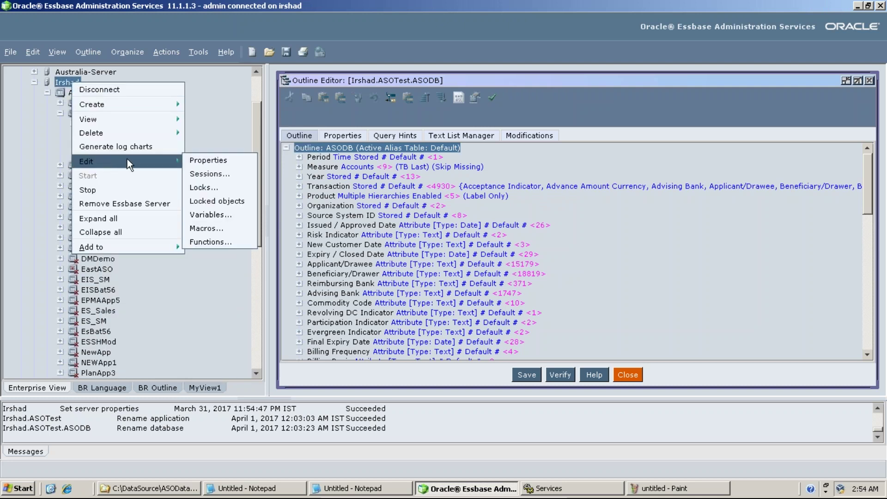
{"action": "left_click", "coordinate": [198, 159]}
{"action": "left_click", "coordinate": [426, 114]}
{"action": "scroll", "coordinate": [442, 243], "scroll_direction": "down", "scroll_amount": 2}
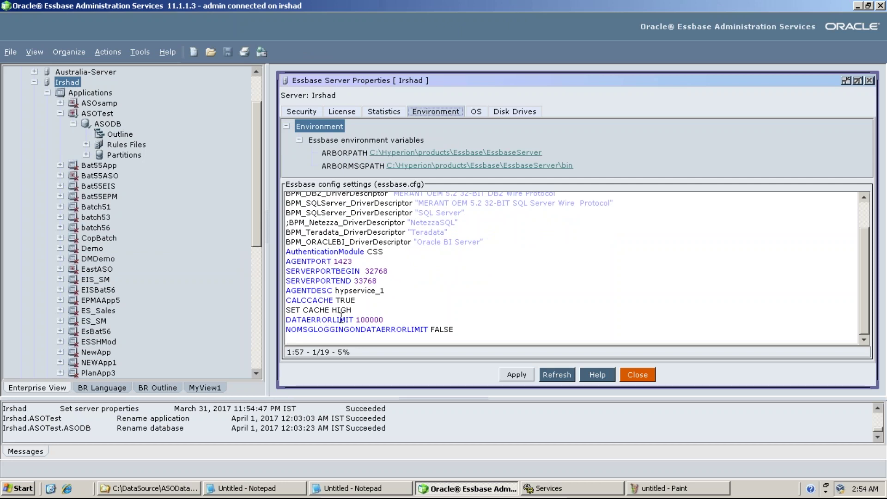
{"action": "left_click", "coordinate": [387, 321]}
{"action": "triple_click", "coordinate": [370, 319]}
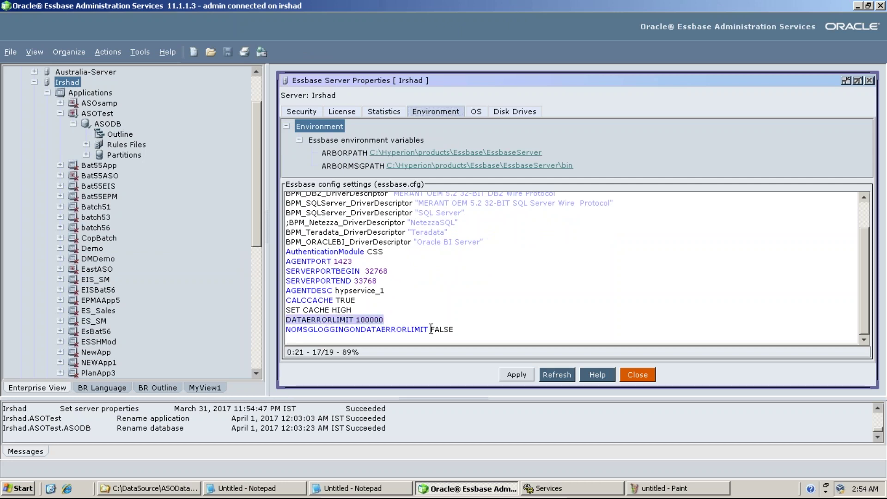
{"action": "left_click_drag", "start_coordinate": [461, 332], "coordinate": [291, 331]}
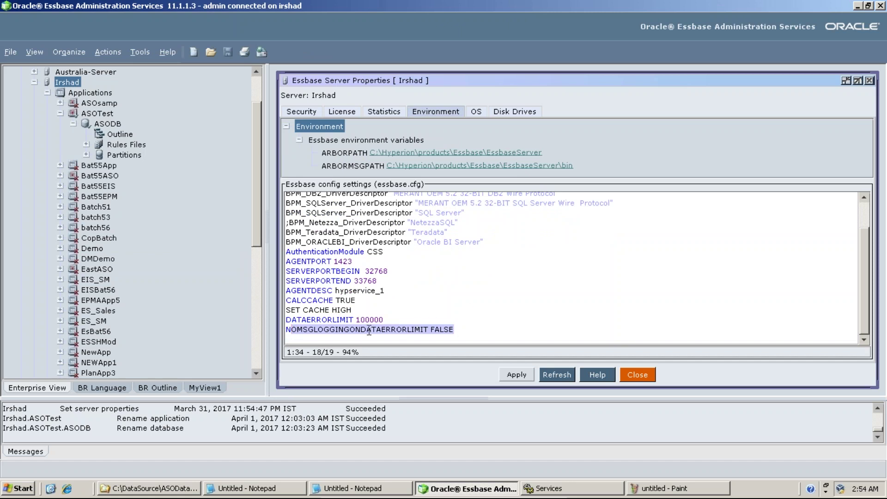
{"action": "left_click", "coordinate": [420, 329]}
{"action": "mouse_move", "coordinate": [503, 492]}
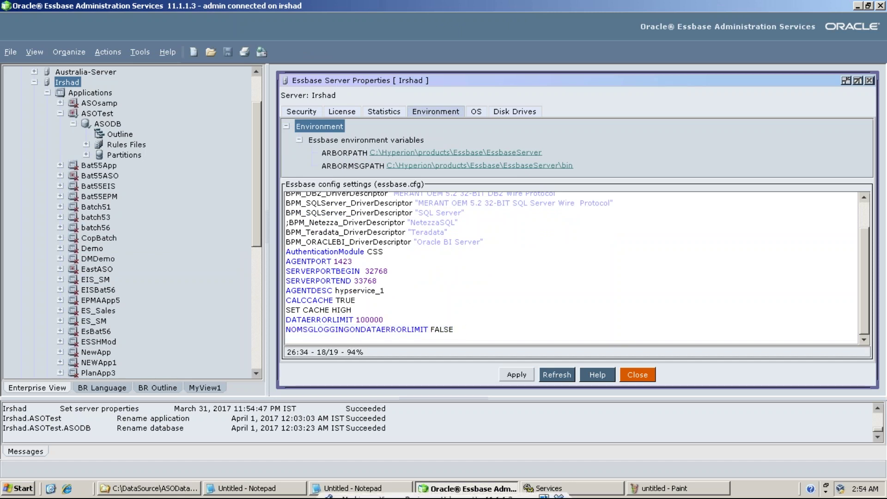
{"action": "left_click", "coordinate": [529, 491]}
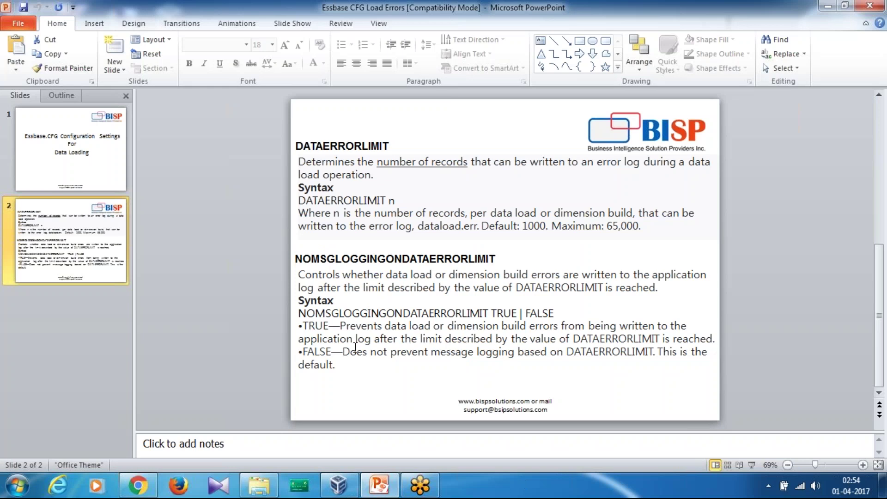
- Review the slide's FALSE option description, then close the Essbase Server Properties window
{"action": "left_click_drag", "start_coordinate": [346, 353], "coordinate": [508, 352]}
{"action": "left_click", "coordinate": [549, 365]}
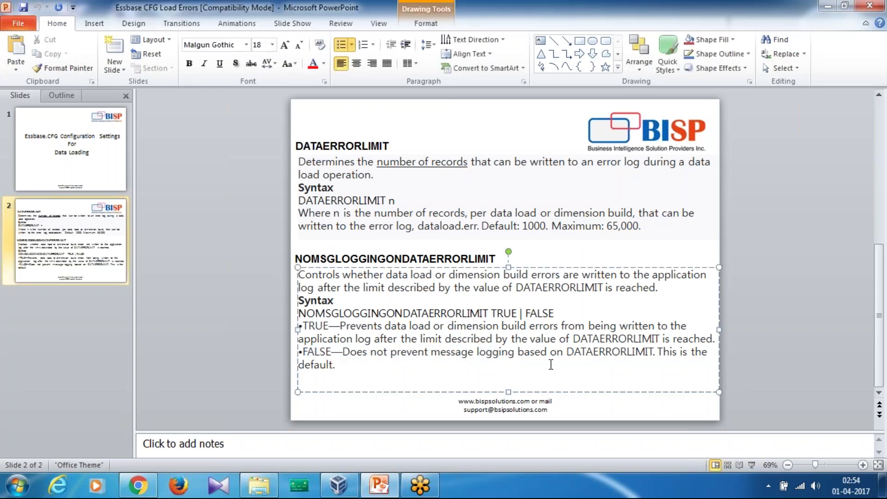
{"action": "left_click", "coordinate": [338, 485]}
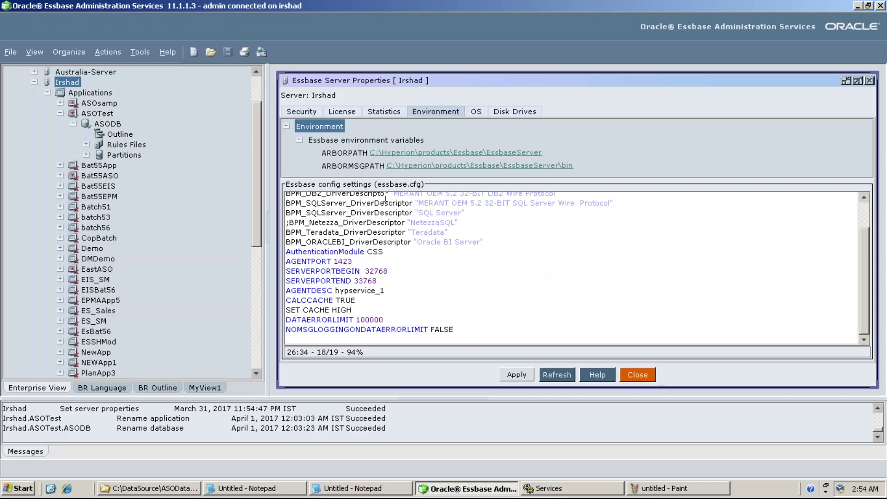
{"action": "left_click", "coordinate": [641, 374]}
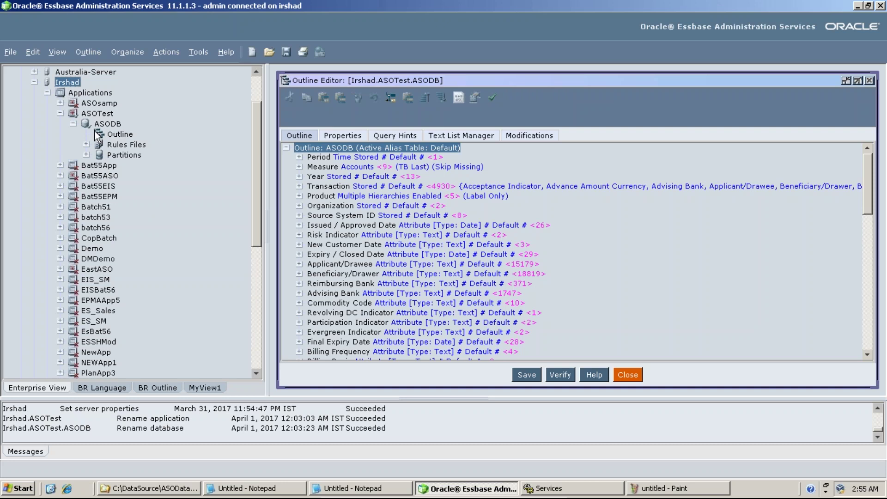
{"action": "left_click", "coordinate": [149, 488]}
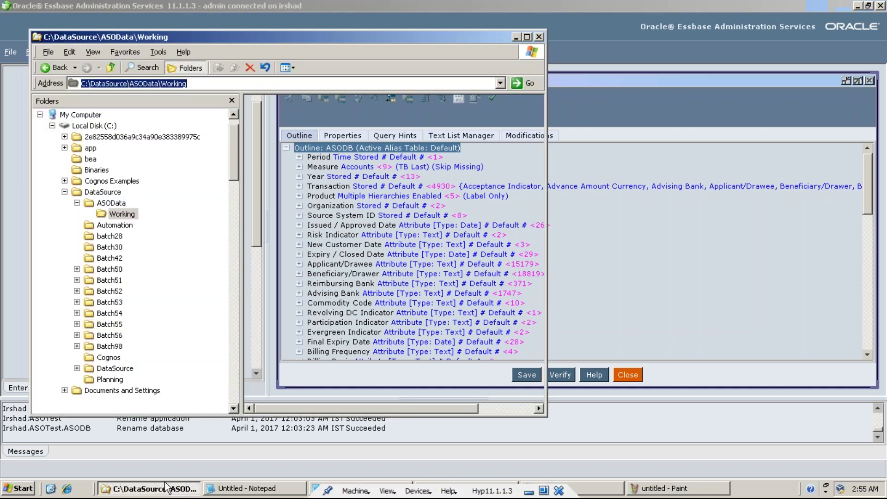
{"action": "double_click", "coordinate": [294, 134]}
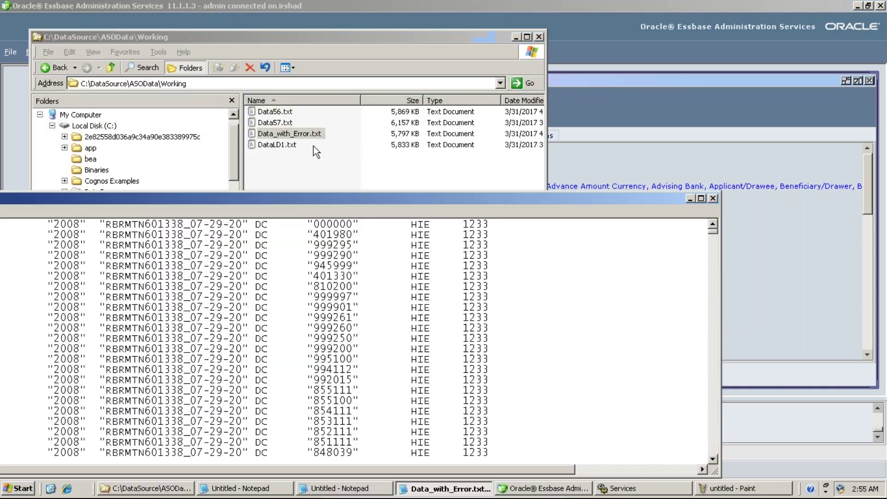
{"action": "double_click", "coordinate": [320, 198]}
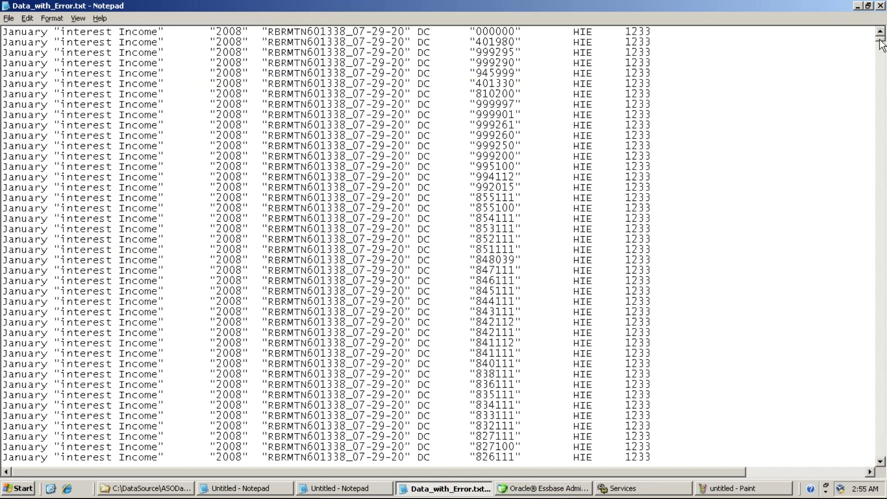
{"action": "left_click_drag", "start_coordinate": [880, 39], "coordinate": [882, 447]}
{"action": "right_click", "coordinate": [485, 5]}
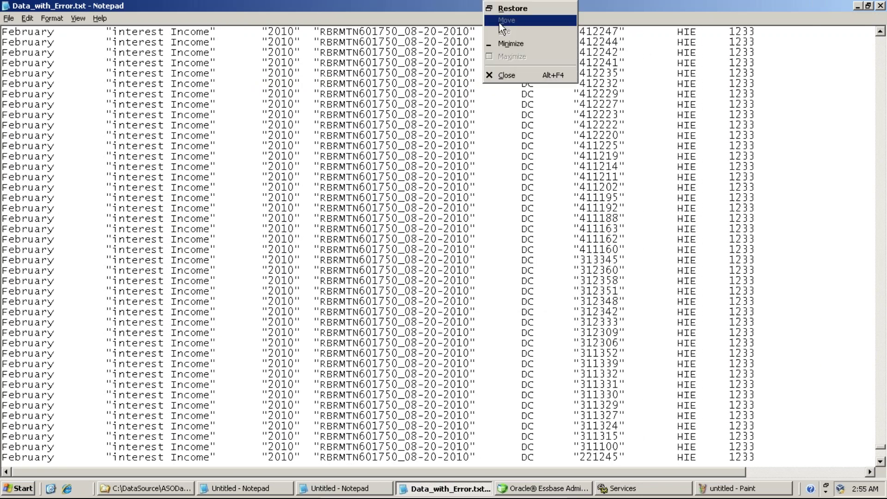
{"action": "left_click", "coordinate": [500, 76]}
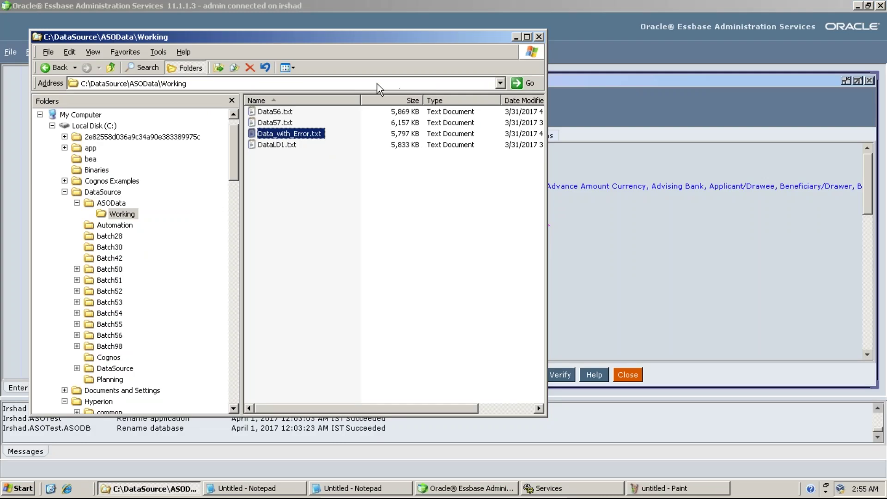
{"action": "left_click", "coordinate": [358, 84]}
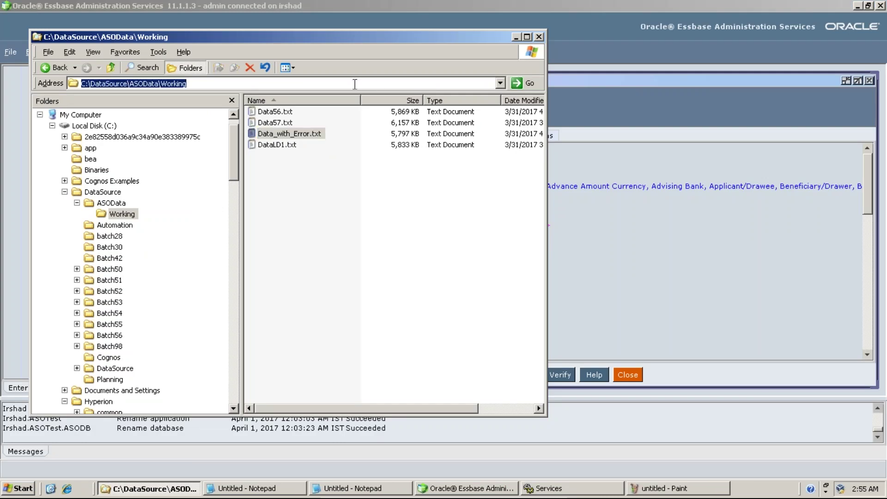
{"action": "left_click", "coordinate": [607, 75]}
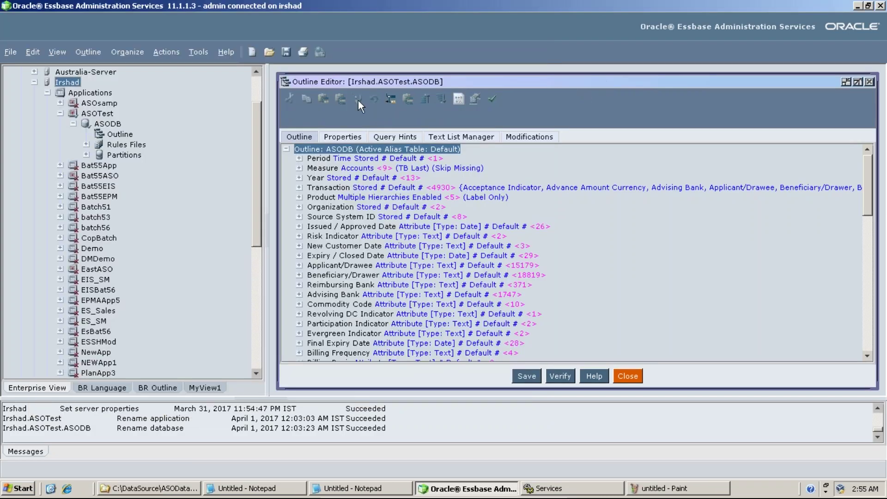
- Start an ASODB data load with Data_with_Error.txt as the data file and DataLd as the rules file
{"action": "double_click", "coordinate": [442, 80]}
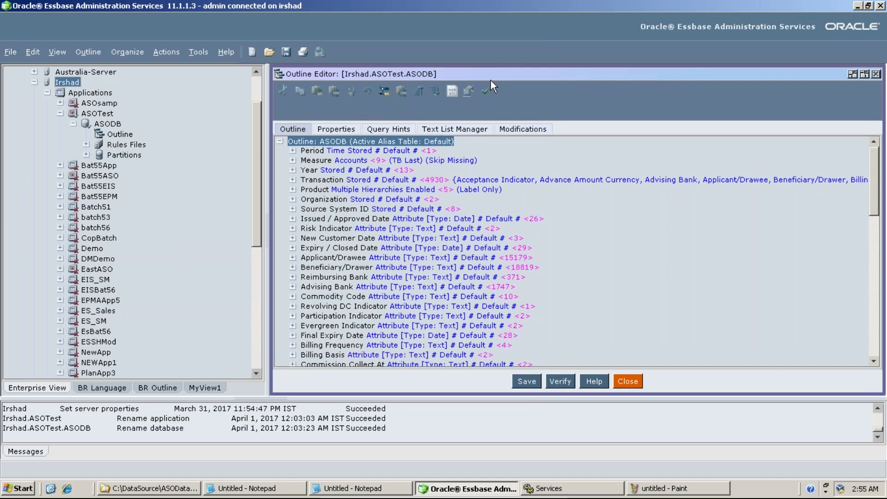
{"action": "right_click", "coordinate": [106, 125]}
{"action": "left_click", "coordinate": [152, 184]}
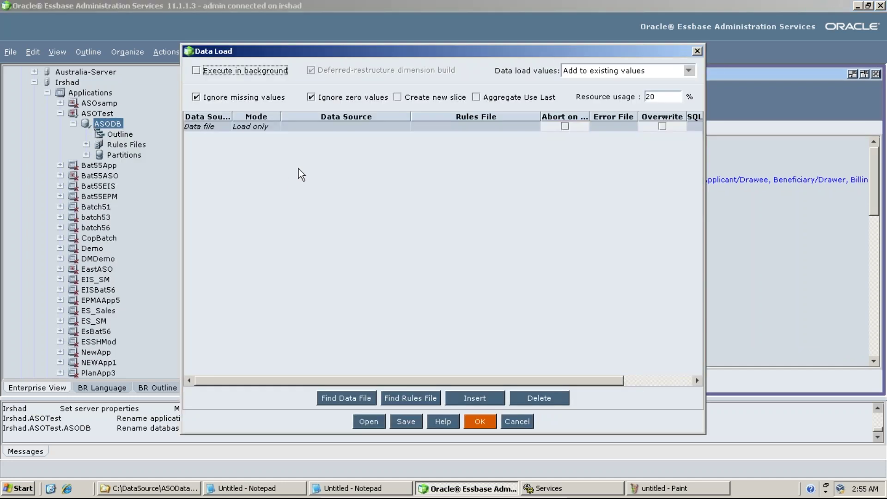
{"action": "left_click", "coordinate": [337, 393]}
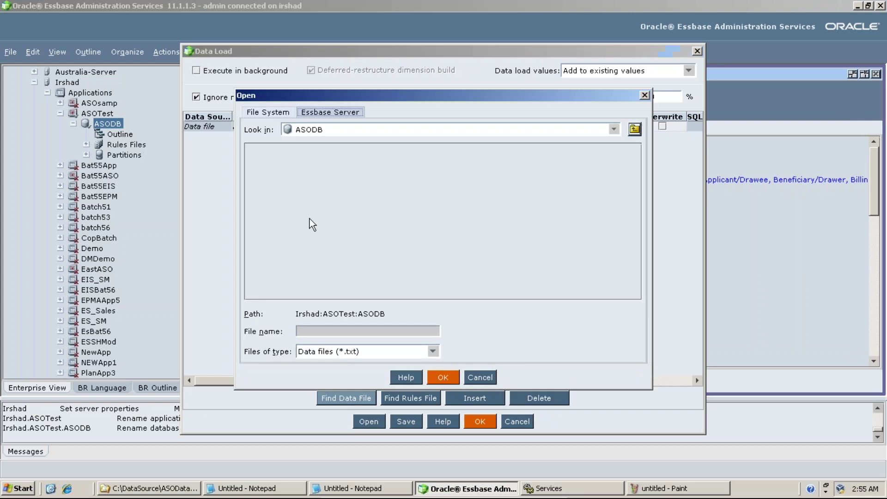
{"action": "left_click", "coordinate": [270, 113]}
{"action": "left_click", "coordinate": [341, 177]}
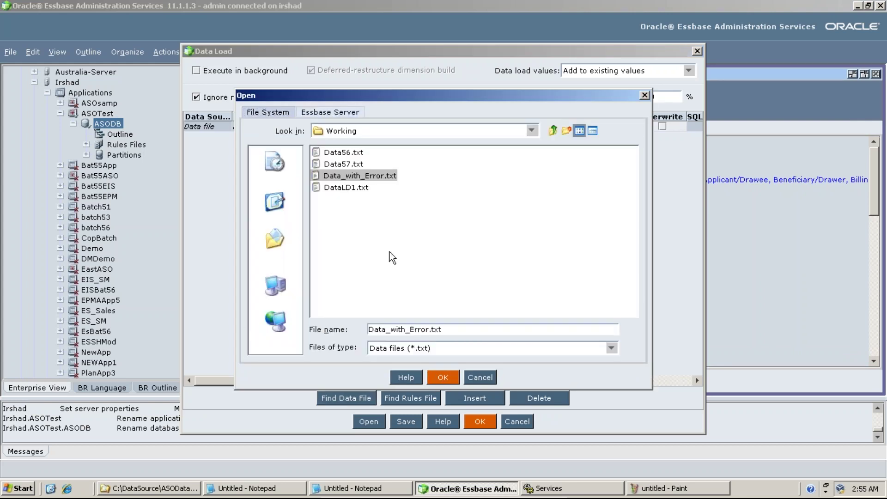
{"action": "left_click", "coordinate": [441, 376]}
{"action": "left_click", "coordinate": [417, 399]}
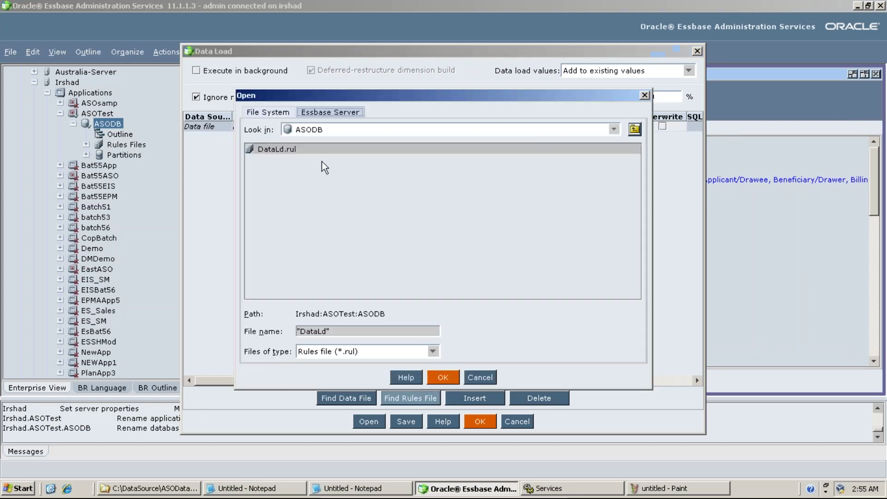
{"action": "left_click", "coordinate": [281, 152]}
{"action": "left_click", "coordinate": [439, 377]}
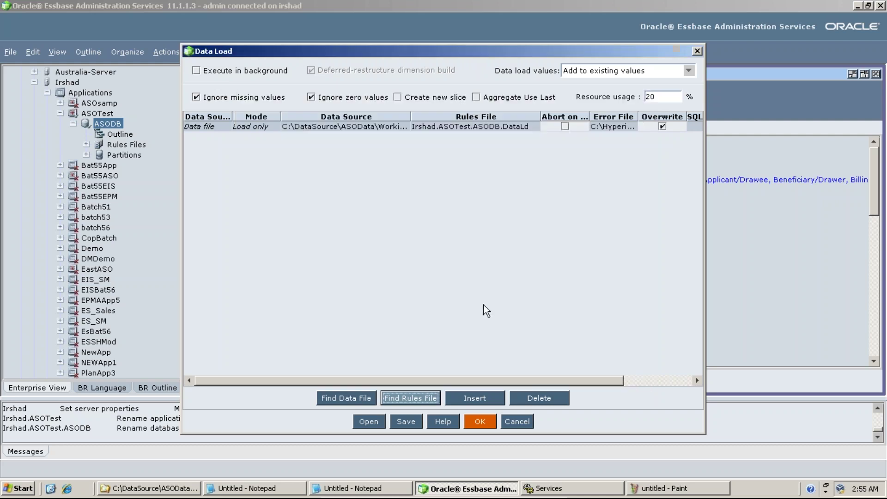
- Set resource usage to 100%, choose to overwrite existing values, and run the load
{"action": "double_click", "coordinate": [649, 96]}
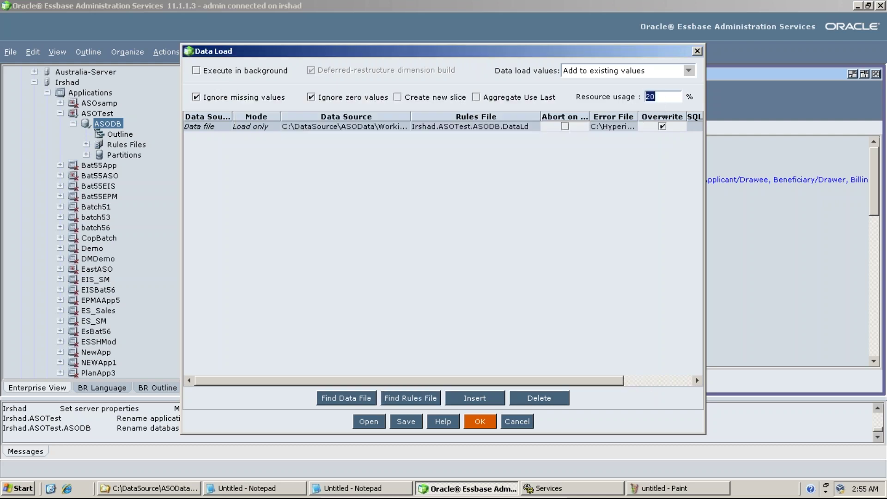
{"action": "type", "text": "00"}
{"action": "left_click", "coordinate": [608, 75]}
{"action": "left_click", "coordinate": [611, 107]}
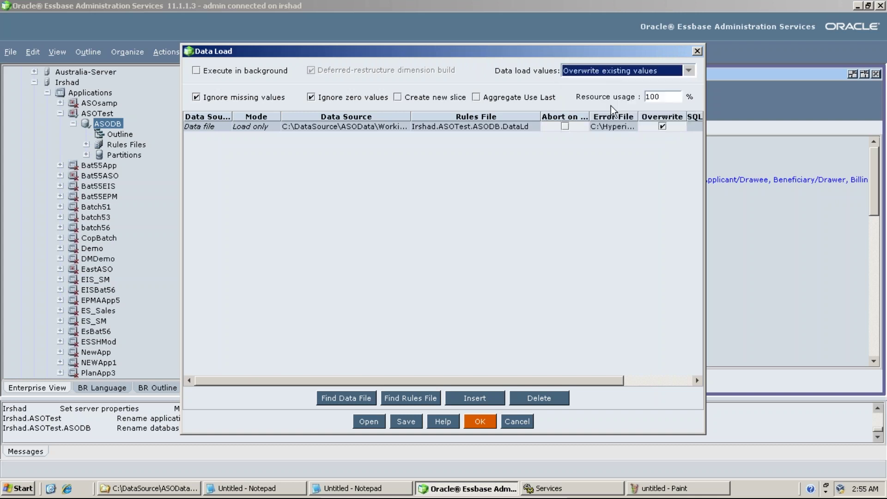
{"action": "left_click", "coordinate": [482, 425]}
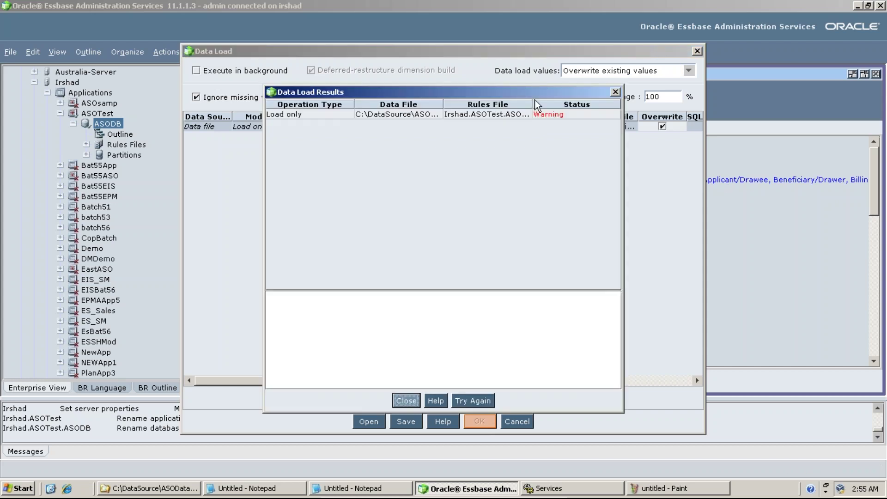
- Note the 1.022-second elapsed time in the load log and open dataload.err from its copied path
{"action": "left_click", "coordinate": [537, 114]}
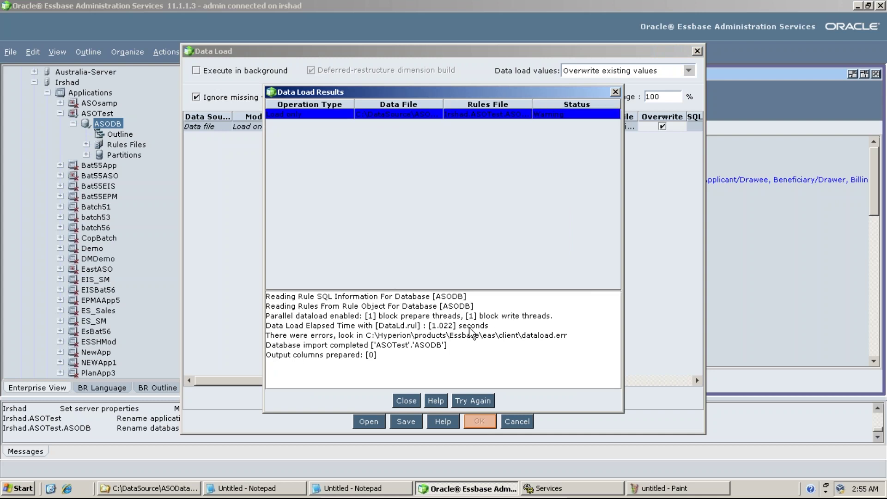
{"action": "left_click_drag", "start_coordinate": [489, 325], "coordinate": [266, 326]}
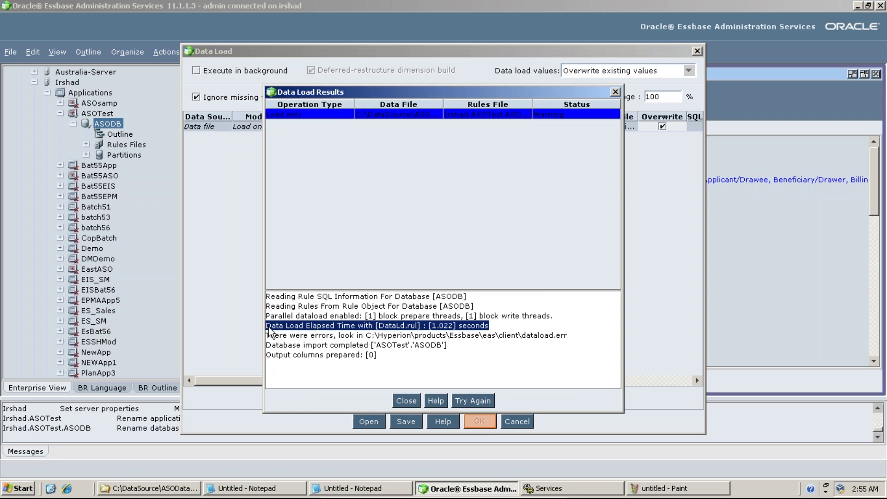
{"action": "left_click_drag", "start_coordinate": [569, 336], "coordinate": [367, 336]}
{"action": "key", "text": "ctrl+c"}
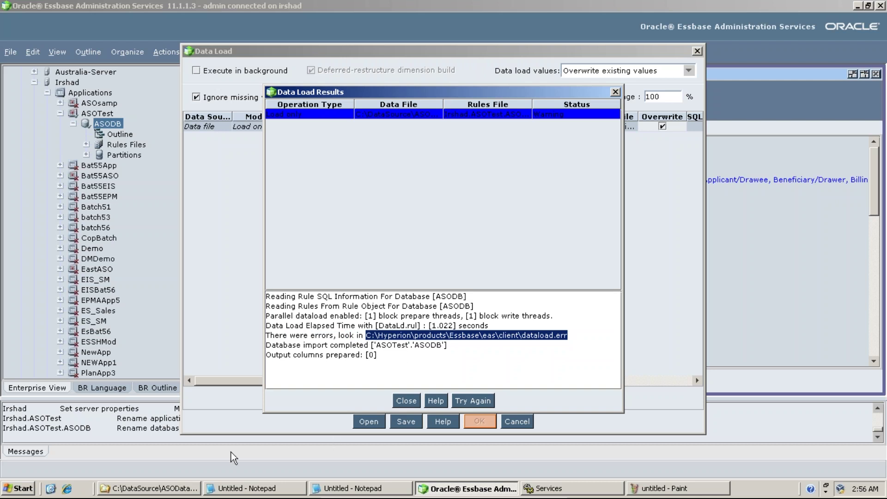
{"action": "left_click", "coordinate": [157, 488]}
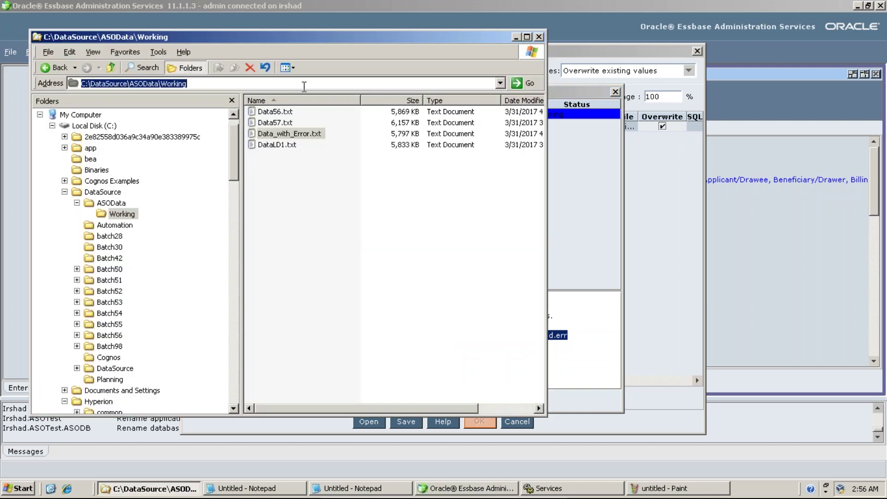
{"action": "key", "text": "ctrl+v"}
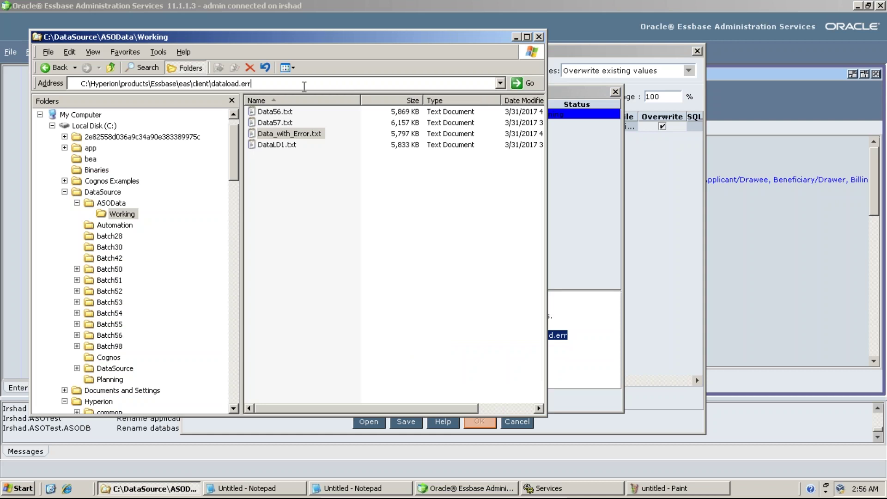
{"action": "key", "text": "Return"}
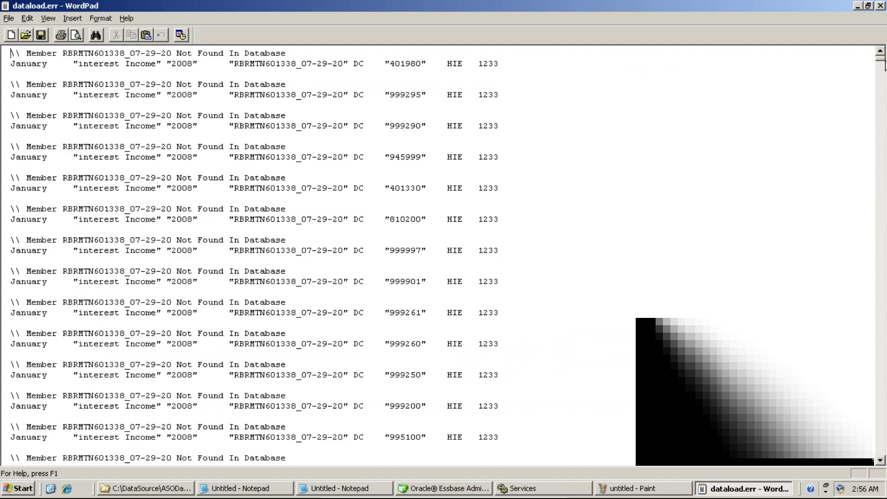
- Scroll through the member-not-found rejects in dataload.err, then close it in WordPad
{"action": "left_click_drag", "start_coordinate": [880, 57], "coordinate": [872, 483]}
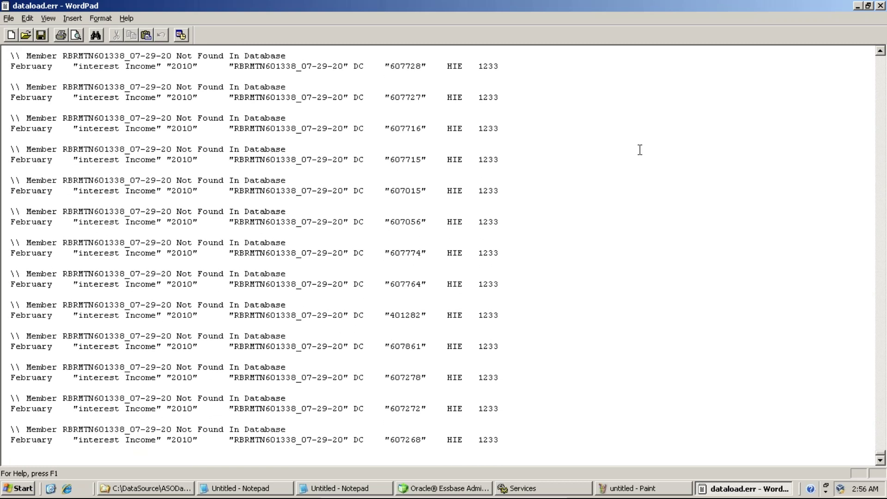
{"action": "right_click", "coordinate": [492, 6]}
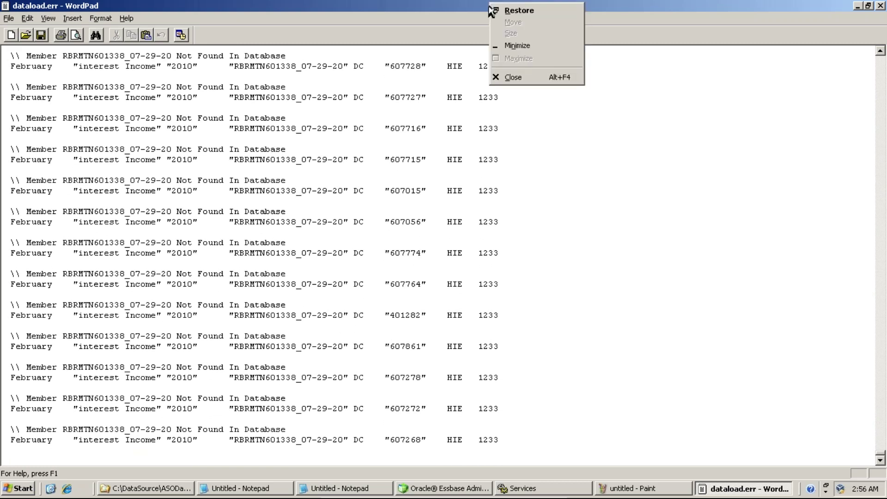
{"action": "left_click", "coordinate": [521, 81]}
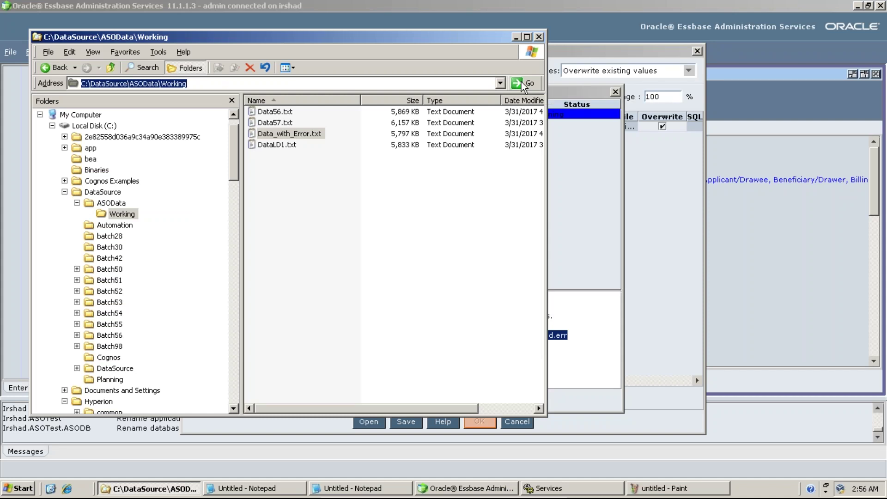
- Return to the Essbase Data Load Results and clear the highlighted dataload.err path in the log
{"action": "left_click", "coordinate": [588, 215]}
{"action": "left_click", "coordinate": [507, 320]}
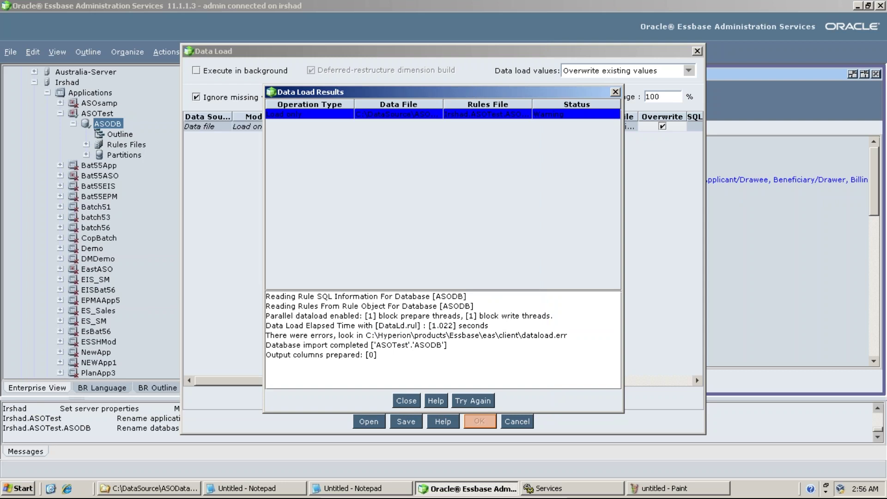
- Paste the new load results into Paint beside the old ones and box the elapsed time in red
{"action": "left_click", "coordinate": [667, 490]}
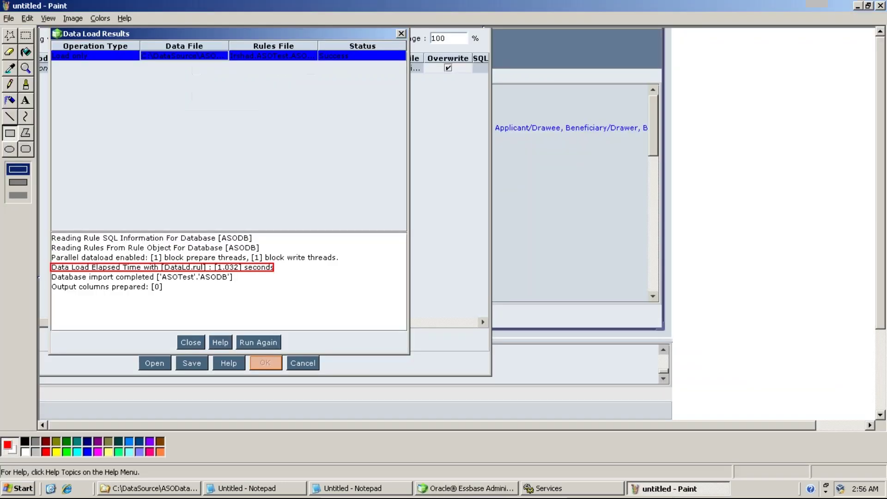
{"action": "key", "text": "ctrl+v"}
{"action": "left_click_drag", "start_coordinate": [397, 238], "coordinate": [662, 177]}
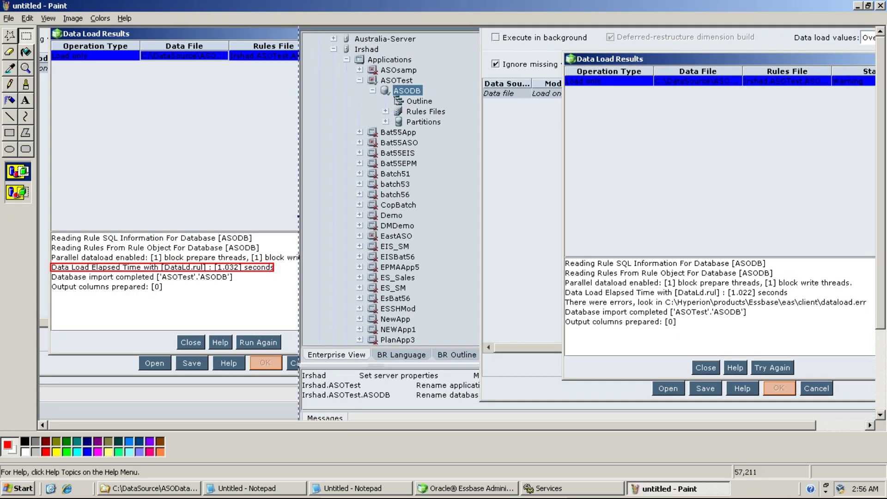
{"action": "left_click", "coordinate": [9, 134]}
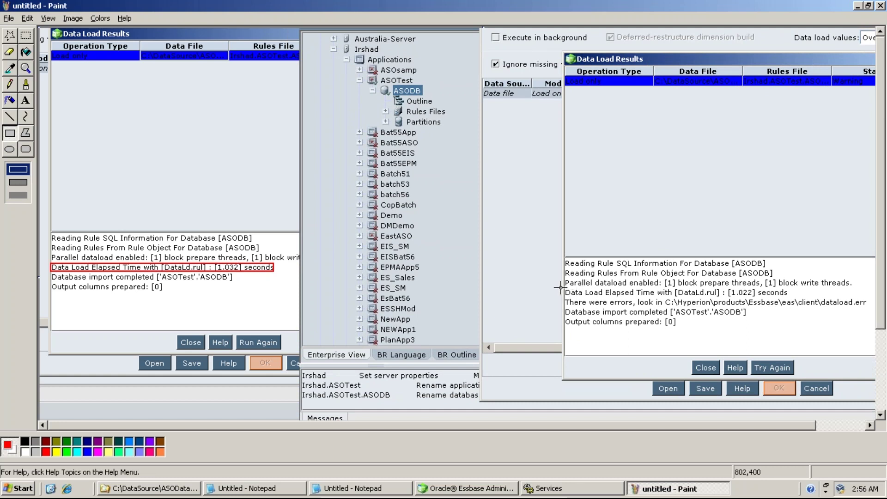
{"action": "mouse_move", "coordinate": [563, 286]}
{"action": "left_mouse_down"}
{"action": "mouse_move", "coordinate": [612, 304]}
{"action": "mouse_move", "coordinate": [797, 302]}
{"action": "left_mouse_up"}
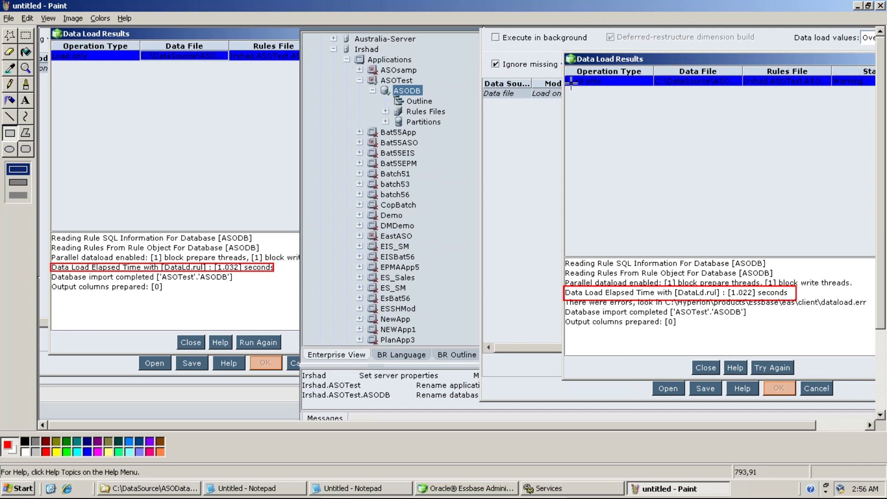
{"action": "mouse_move", "coordinate": [563, 67]}
{"action": "left_mouse_down"}
{"action": "mouse_move", "coordinate": [563, 128]}
{"action": "mouse_move", "coordinate": [877, 415]}
{"action": "mouse_move", "coordinate": [878, 400]}
{"action": "left_mouse_up"}
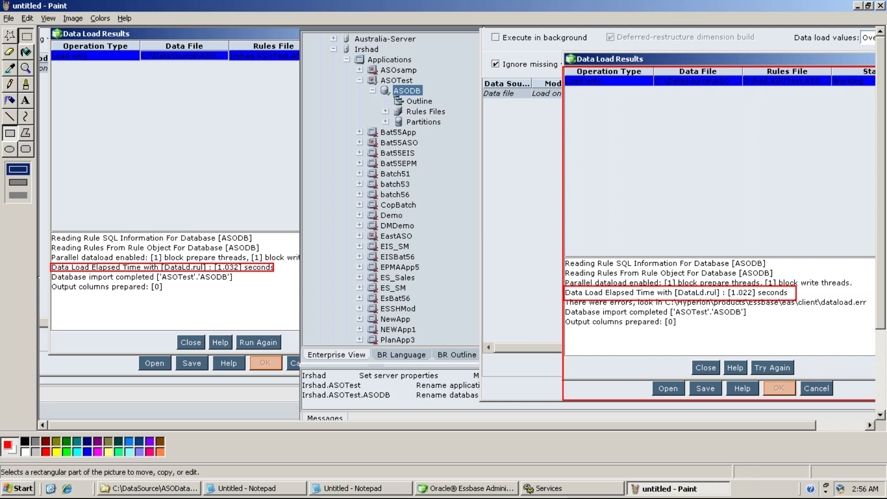
- Move the right results dialog beside the left one and paste both log areas onto a new image
{"action": "left_click", "coordinate": [26, 36]}
{"action": "left_click_drag", "start_coordinate": [561, 52], "coordinate": [876, 397]}
{"action": "left_click_drag", "start_coordinate": [841, 340], "coordinate": [575, 315]}
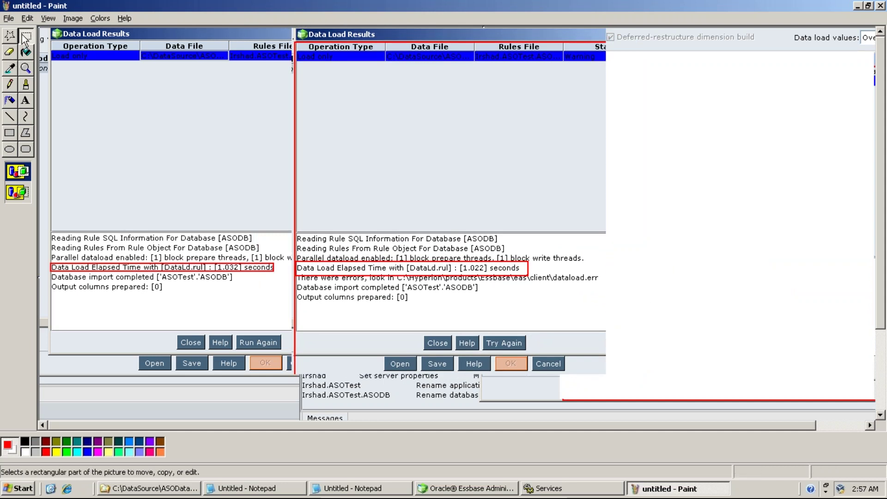
{"action": "left_click_drag", "start_coordinate": [52, 229], "coordinate": [607, 361]}
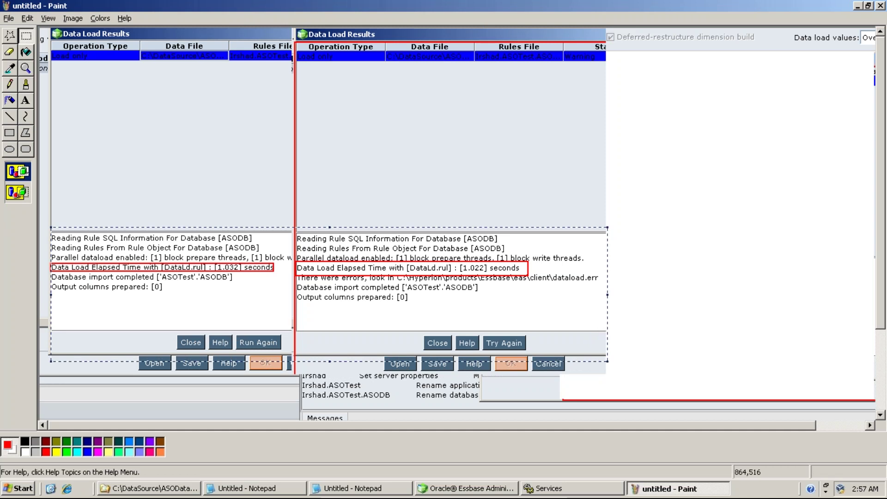
{"action": "key", "text": "Delete"}
{"action": "key", "text": "ctrl+n"}
{"action": "key", "text": "n"}
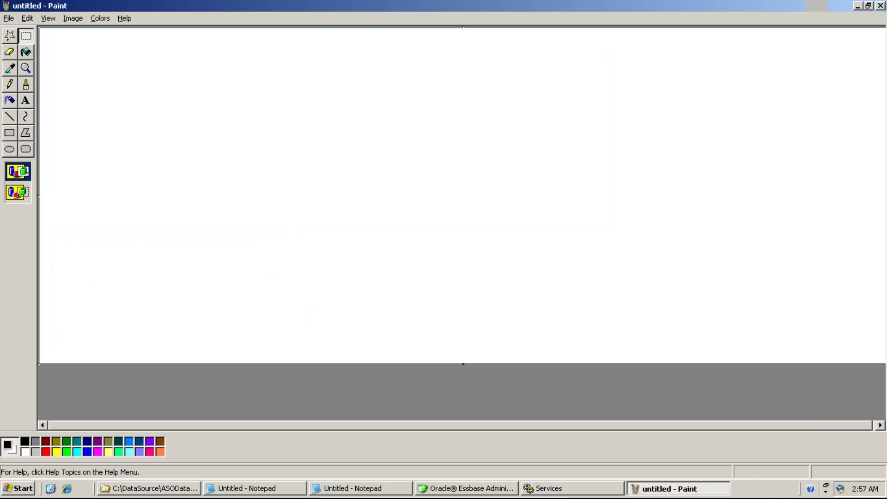
{"action": "key", "text": "ctrl+v"}
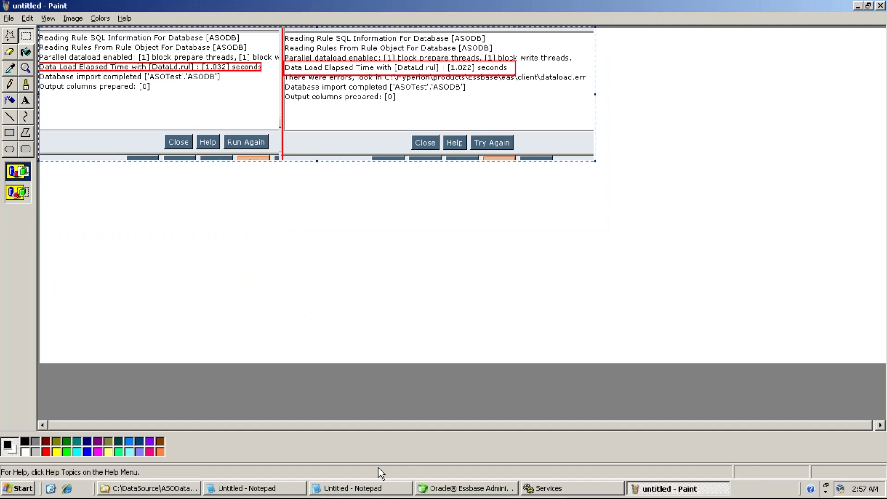
- Close Data Load Results and cancel the Data Load dialog, then bring up the Irshad server's actions
{"action": "left_click", "coordinate": [465, 487]}
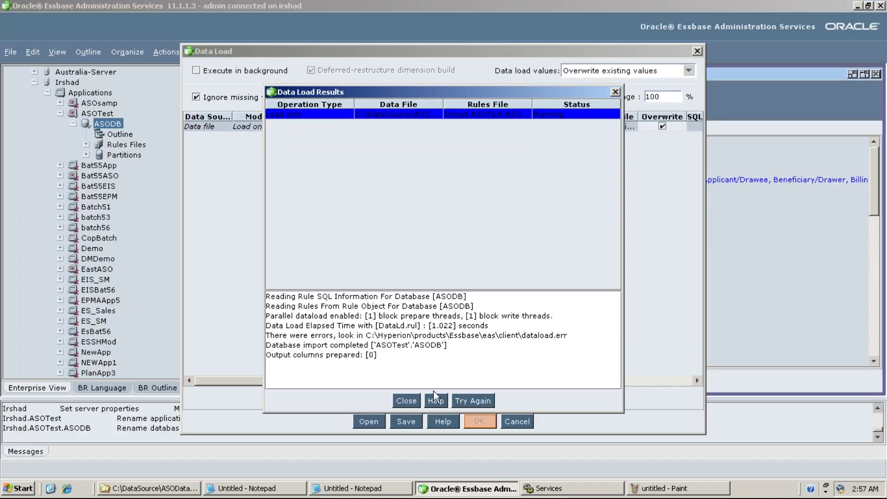
{"action": "left_click", "coordinate": [477, 398]}
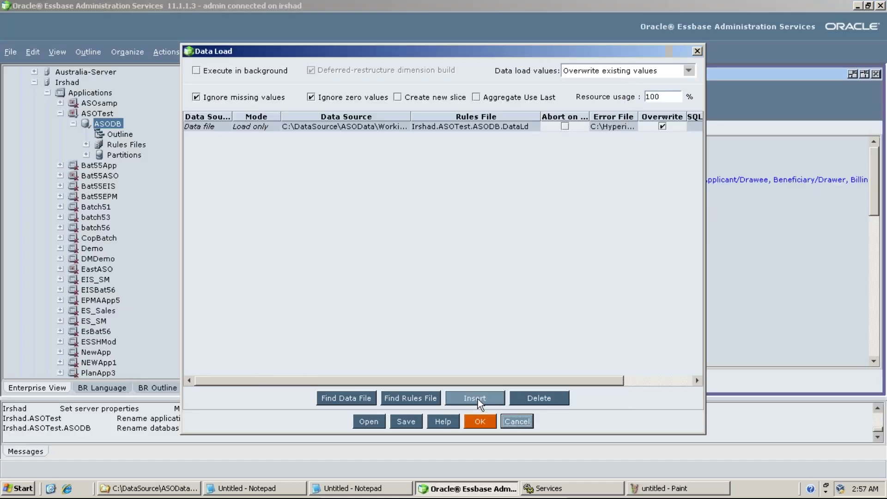
{"action": "left_click", "coordinate": [515, 421]}
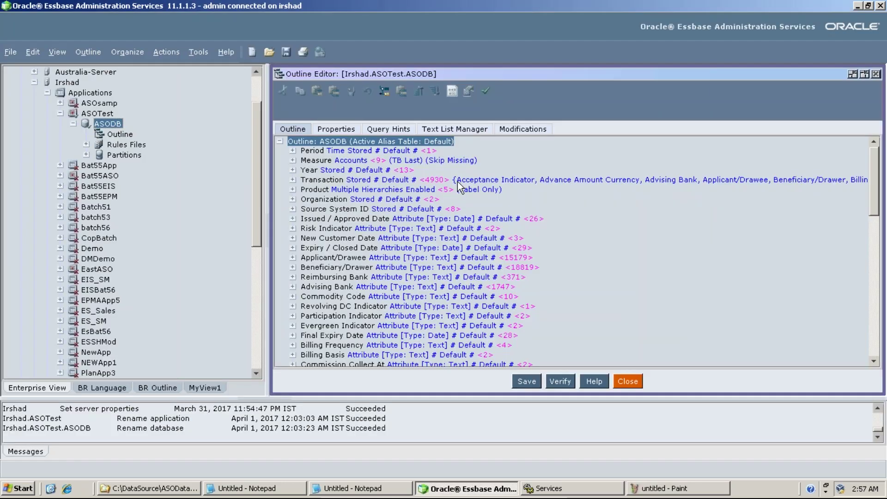
{"action": "right_click", "coordinate": [95, 94]}
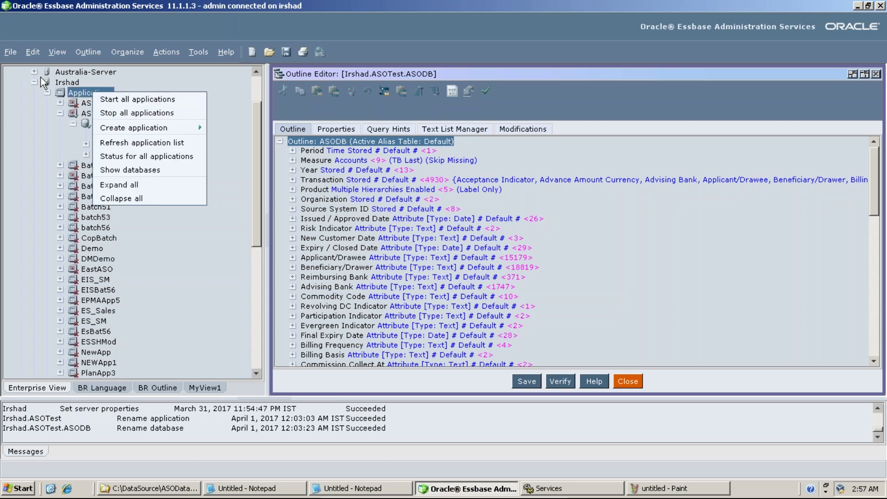
{"action": "right_click", "coordinate": [68, 82]}
{"action": "mouse_move", "coordinate": [129, 164]}
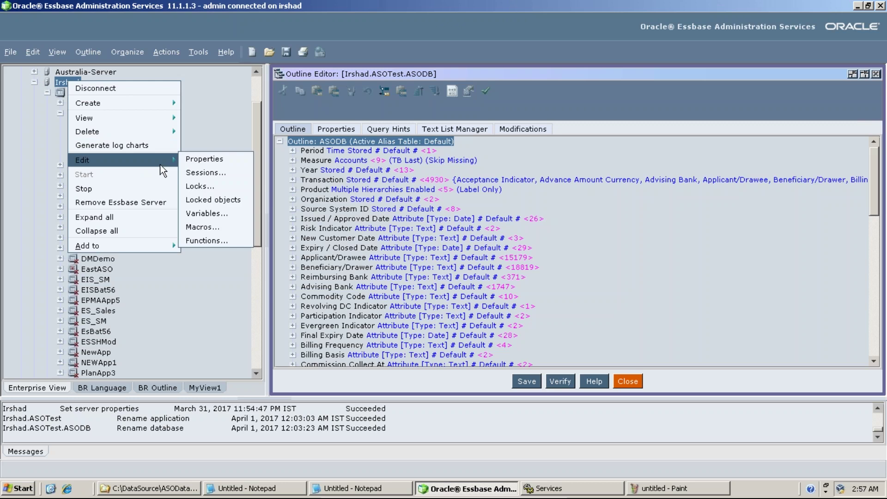
- In the Irshad server's Environment settings, change DATAERRORLIMIT to 10 and NOMSGLOGGINGONDATAERRORLIMIT to TRUE
{"action": "left_click", "coordinate": [207, 164]}
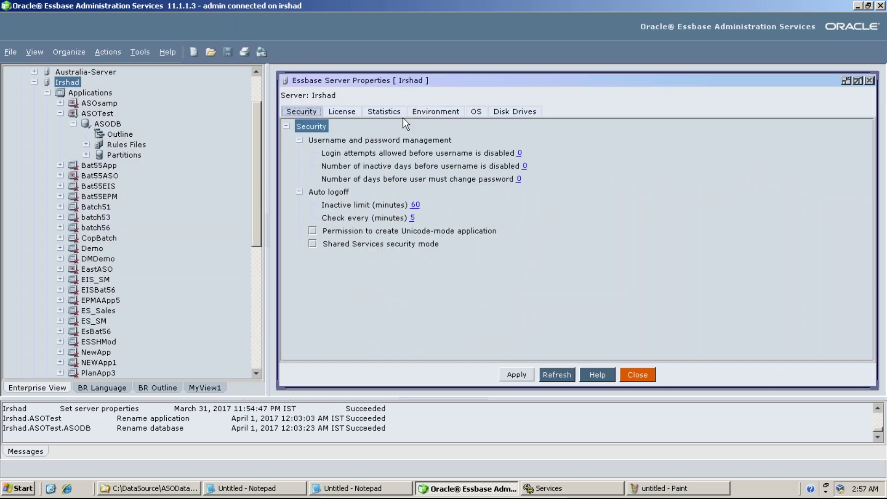
{"action": "left_click", "coordinate": [425, 111]}
{"action": "scroll", "coordinate": [405, 294], "scroll_direction": "down", "scroll_amount": 3}
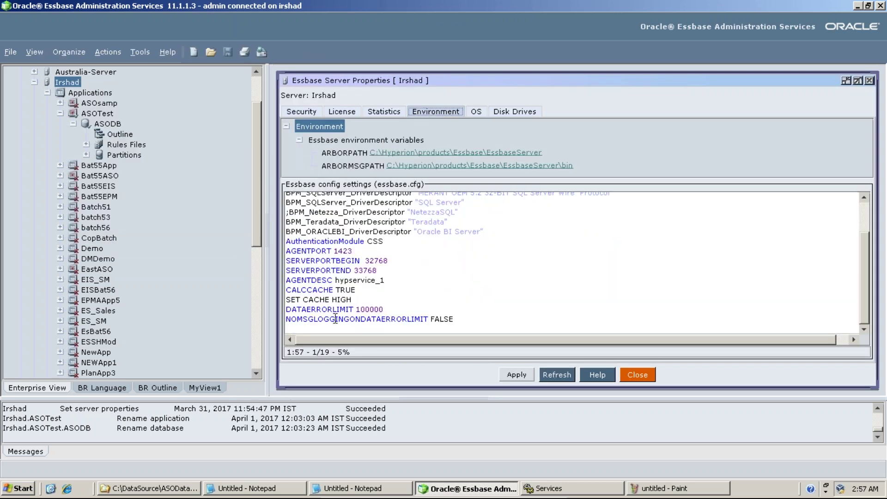
{"action": "left_click", "coordinate": [384, 309]}
{"action": "key", "text": "BackSpace"}
{"action": "key", "text": "BackSpace"}
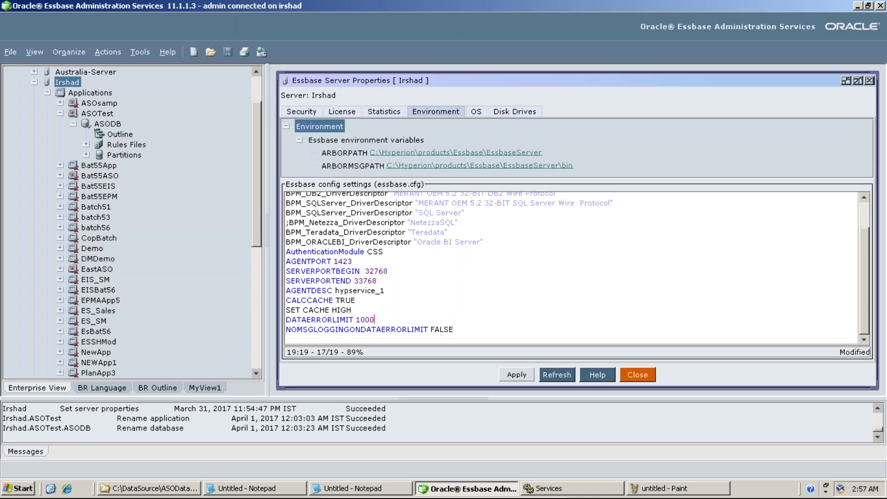
{"action": "key", "text": "BackSpace"}
{"action": "key", "text": "BackSpace"}
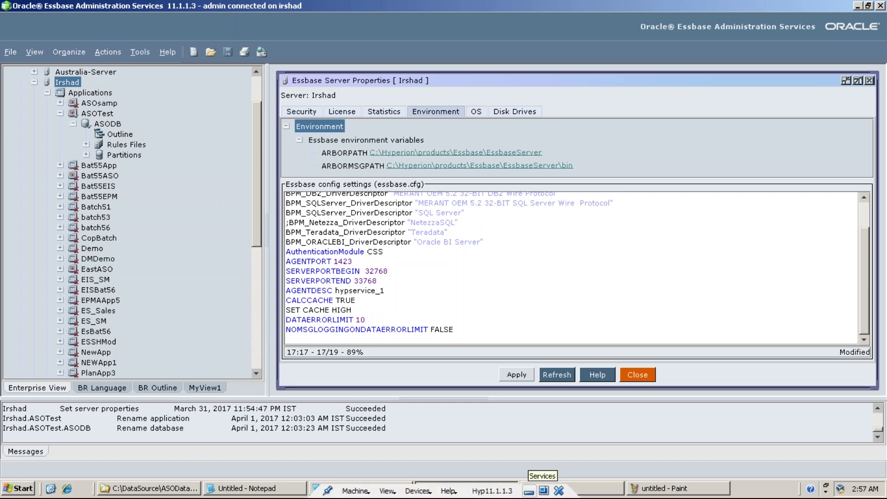
{"action": "double_click", "coordinate": [446, 330]}
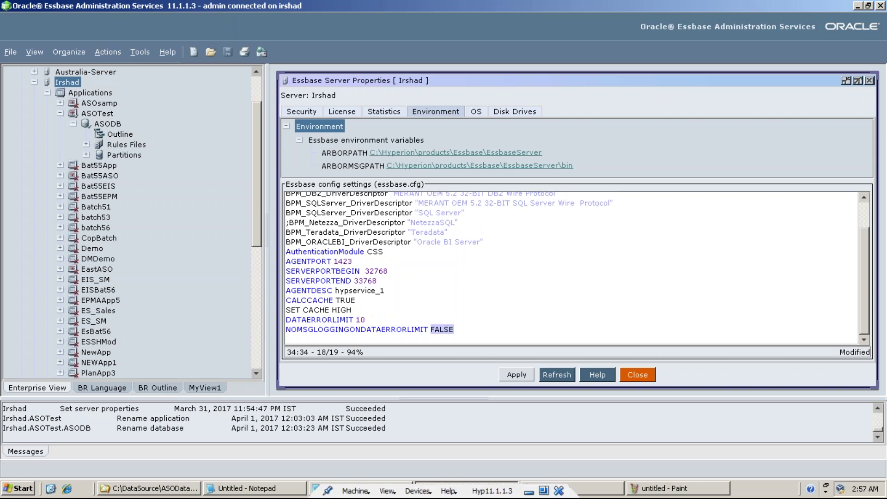
{"action": "type", "text": "TRU"}
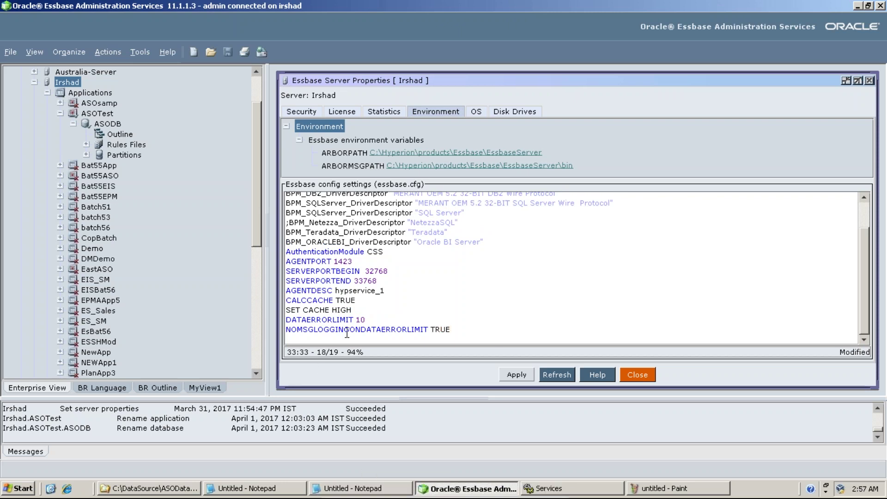
- Apply the essbase.cfg changes and acknowledge the restart-required notice
{"action": "left_click", "coordinate": [518, 374]}
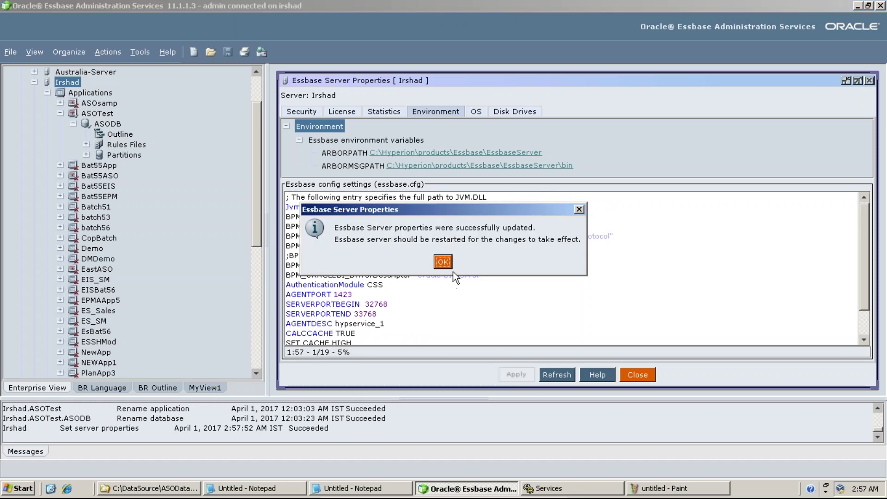
{"action": "left_click", "coordinate": [444, 262]}
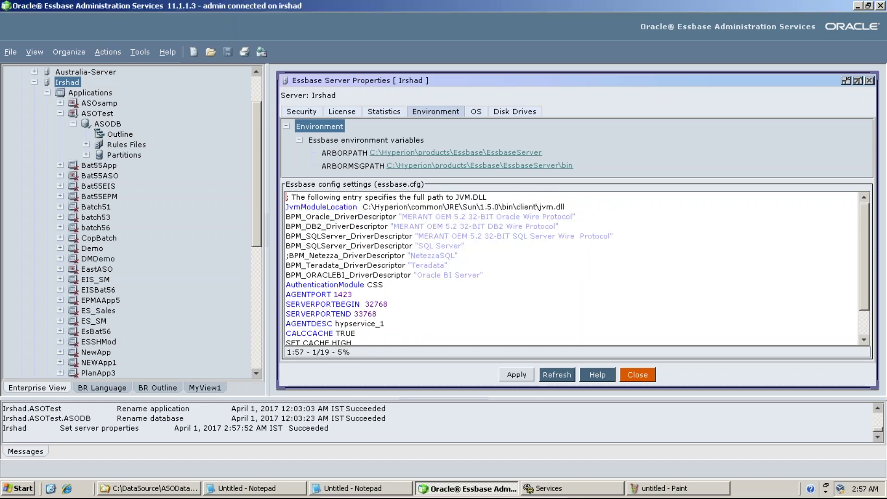
{"action": "left_click", "coordinate": [548, 486]}
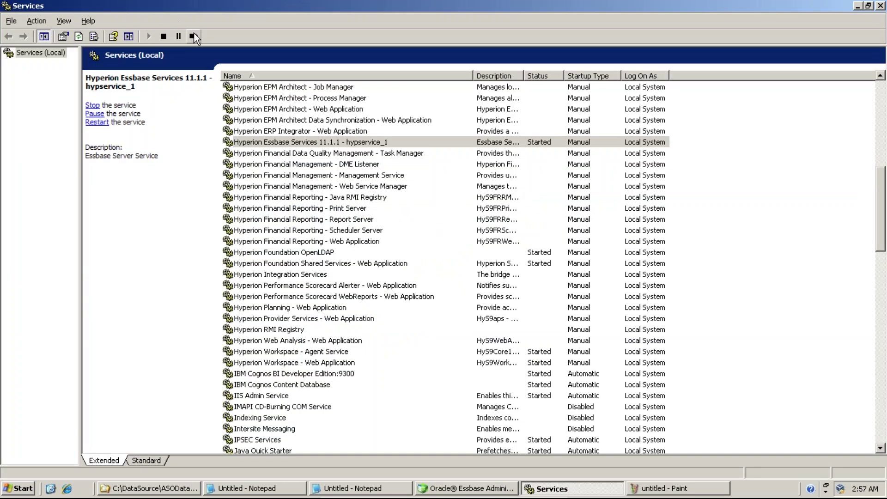
- Restart the Hyperion Essbase Services 11.1.1 - hypservice_1 service and refresh until it shows Started
{"action": "left_click", "coordinate": [194, 36]}
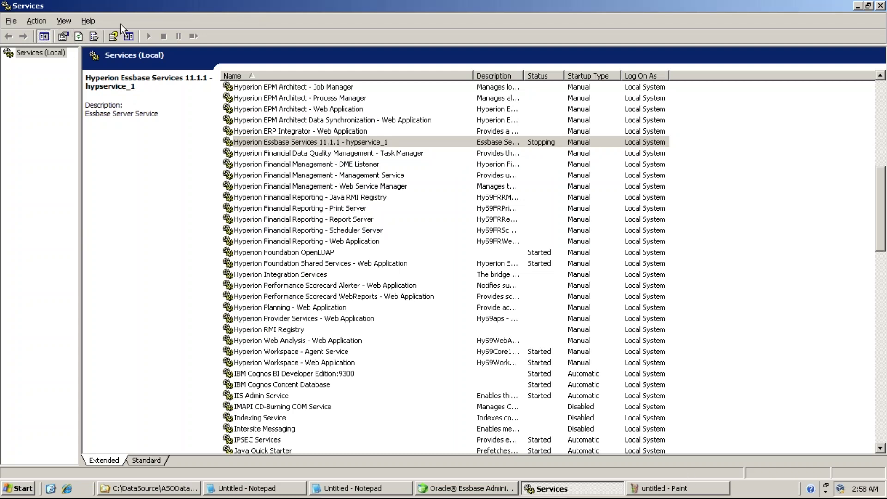
{"action": "left_click", "coordinate": [76, 37]}
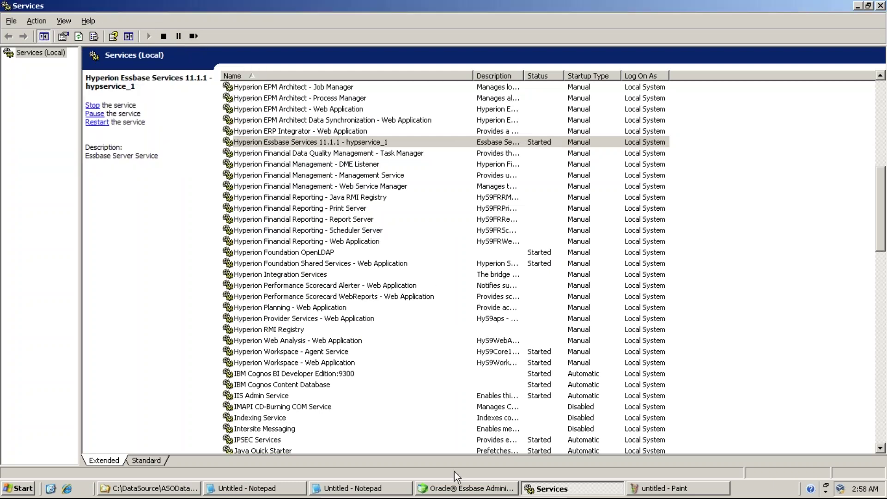
{"action": "left_click", "coordinate": [454, 490]}
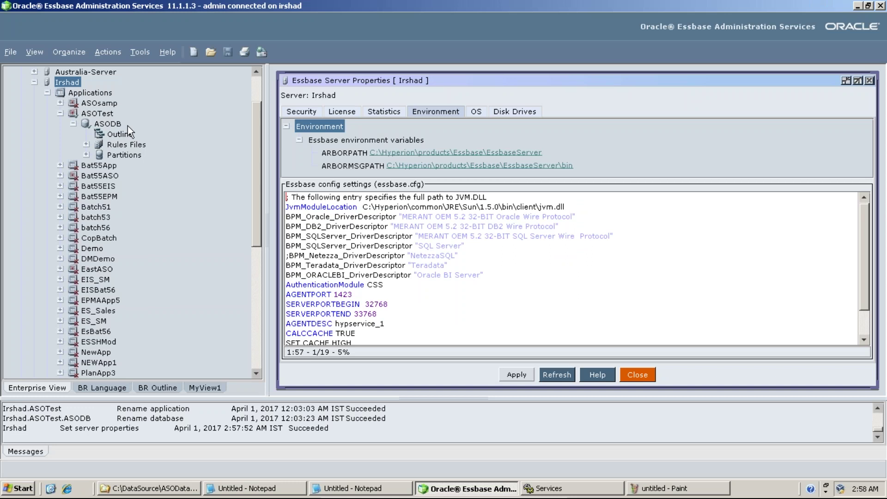
- Run Clear > All data on ASODB, confirm it, and acknowledge the success message
{"action": "left_click", "coordinate": [115, 124]}
{"action": "right_click", "coordinate": [122, 123]}
{"action": "mouse_move", "coordinate": [249, 144]}
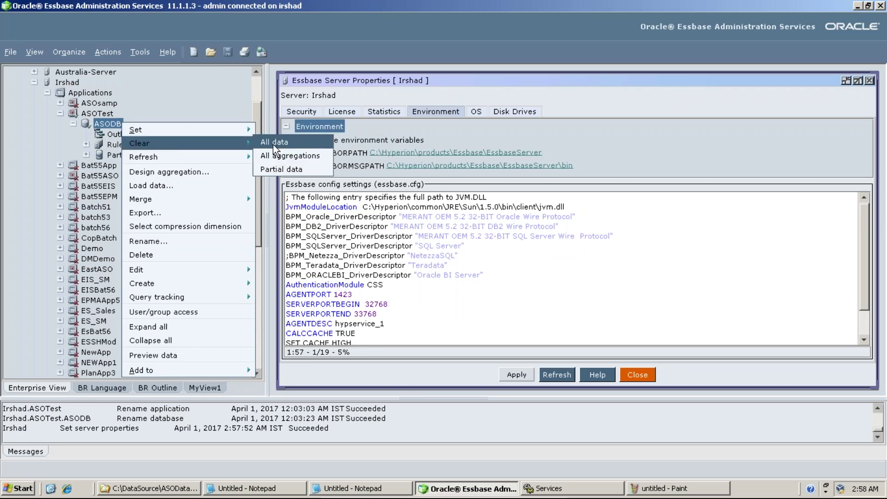
{"action": "left_click", "coordinate": [278, 144]}
{"action": "left_click", "coordinate": [431, 269]}
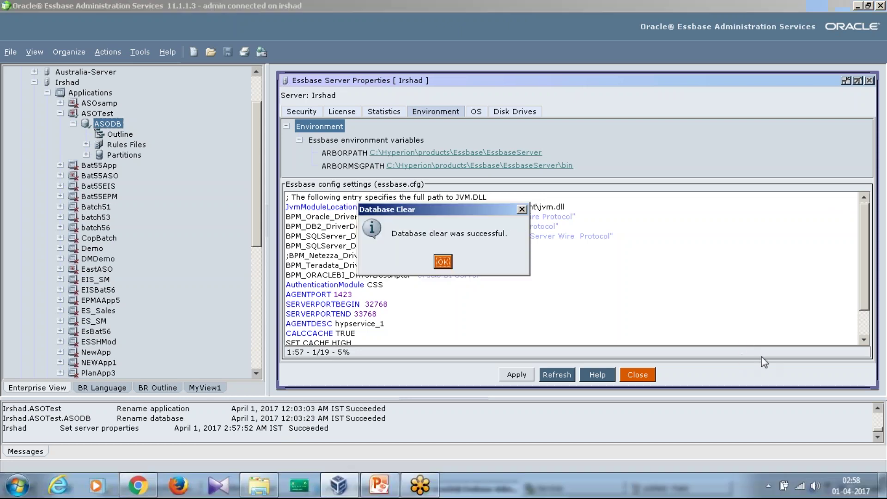
{"action": "left_click", "coordinate": [441, 262]}
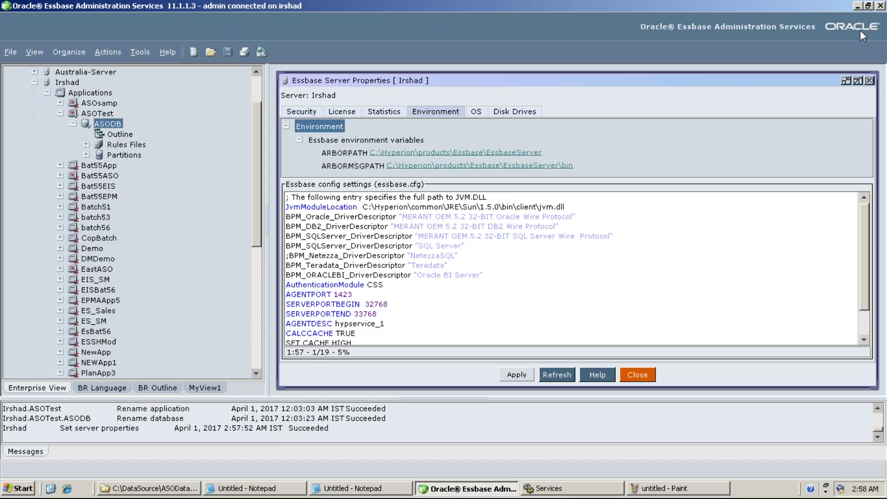
{"action": "right_click", "coordinate": [113, 123]}
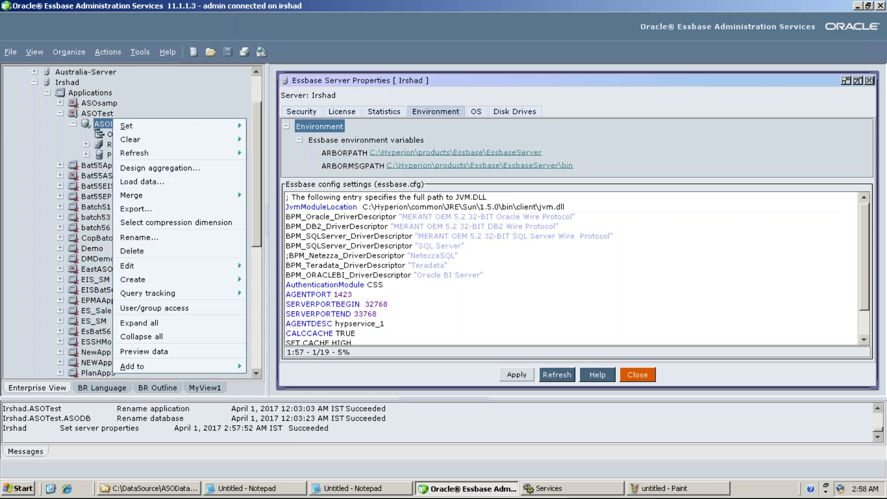
- Set up an ASODB data load with Data_with_Error.txt and the DataLd rules file
{"action": "left_click", "coordinate": [187, 181]}
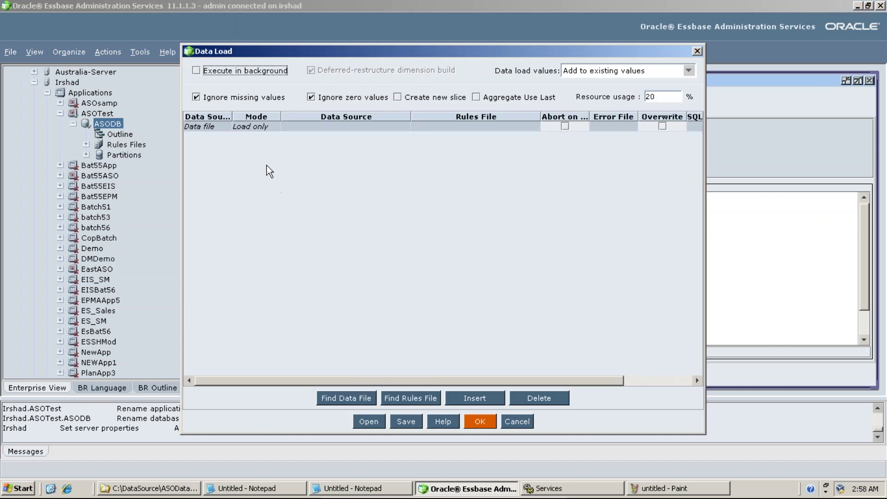
{"action": "left_click", "coordinate": [349, 392]}
{"action": "left_click", "coordinate": [267, 113]}
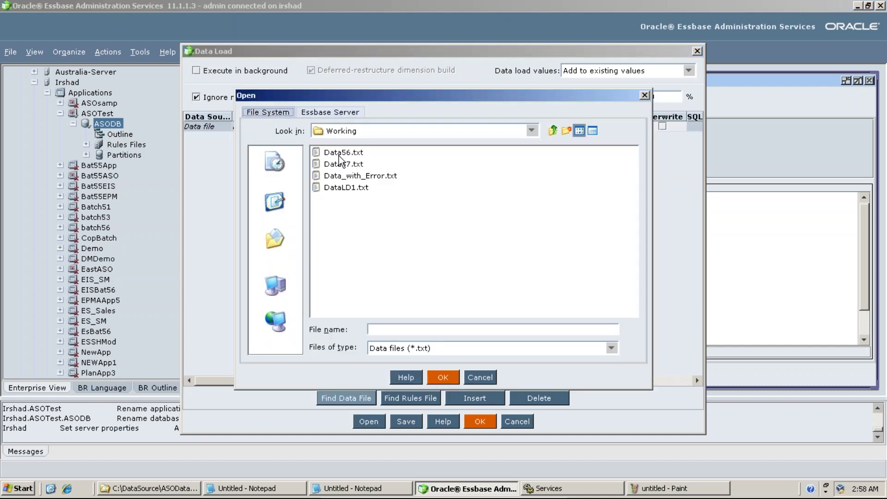
{"action": "left_click", "coordinate": [358, 177]}
{"action": "left_click", "coordinate": [443, 378]}
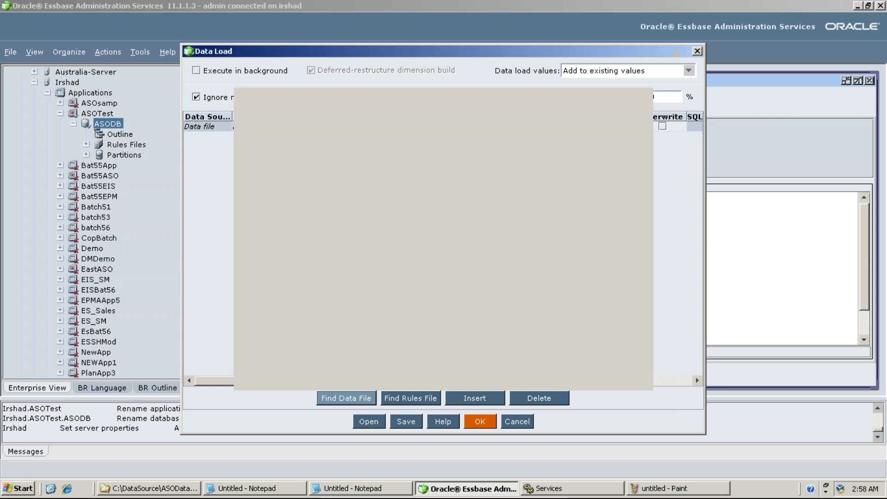
{"action": "left_click", "coordinate": [420, 397]}
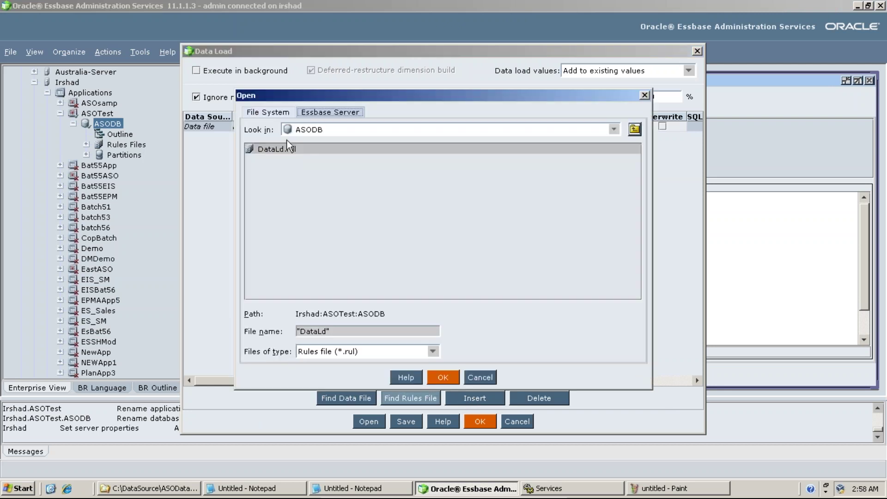
{"action": "left_click", "coordinate": [438, 377]}
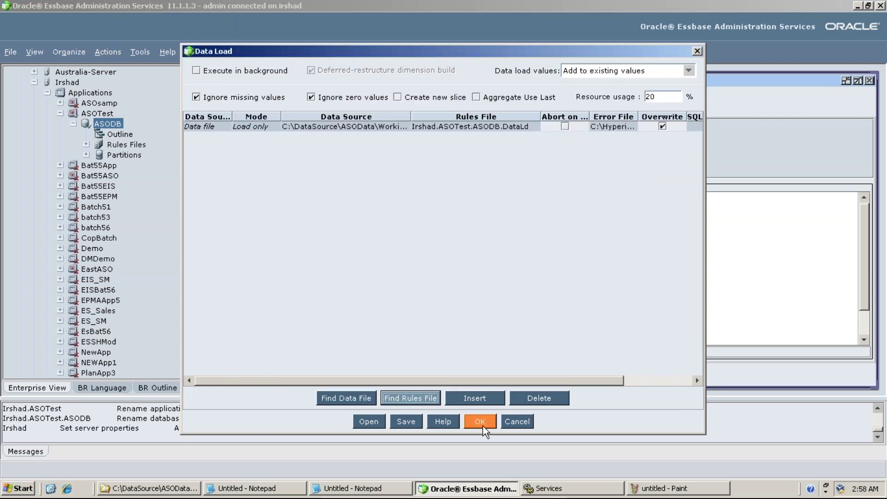
- Turn on overwrite, set resource usage to 100, keep 'Add to existing values', and run the load
{"action": "left_click", "coordinate": [663, 126]}
{"action": "left_click", "coordinate": [660, 97]}
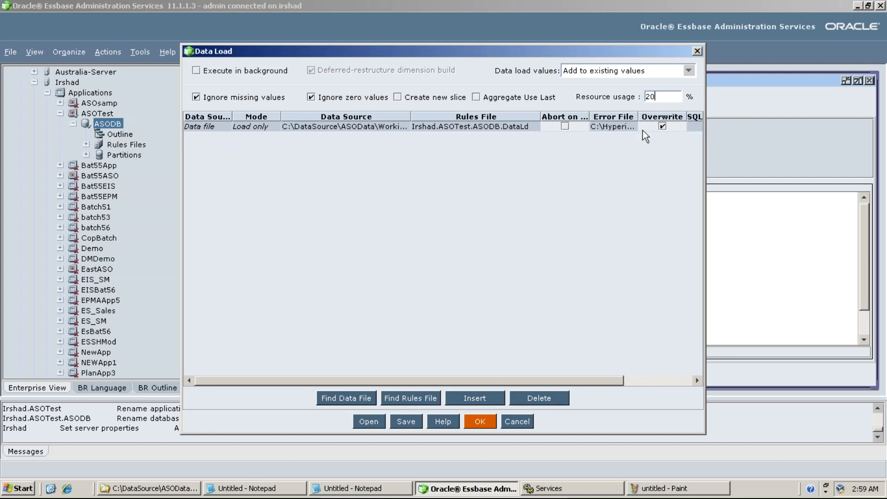
{"action": "key", "text": "BackSpace"}
{"action": "key", "text": "BackSpace"}
{"action": "type", "text": "100"}
{"action": "left_click", "coordinate": [639, 65]}
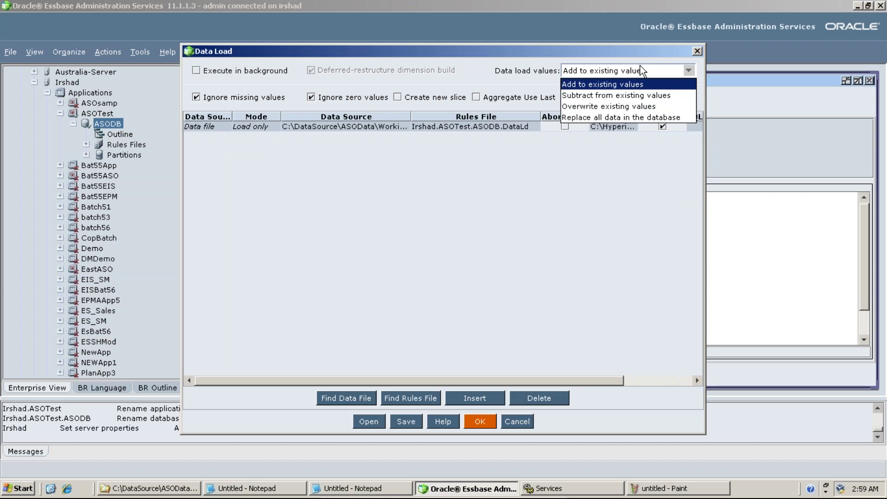
{"action": "left_click", "coordinate": [639, 65]}
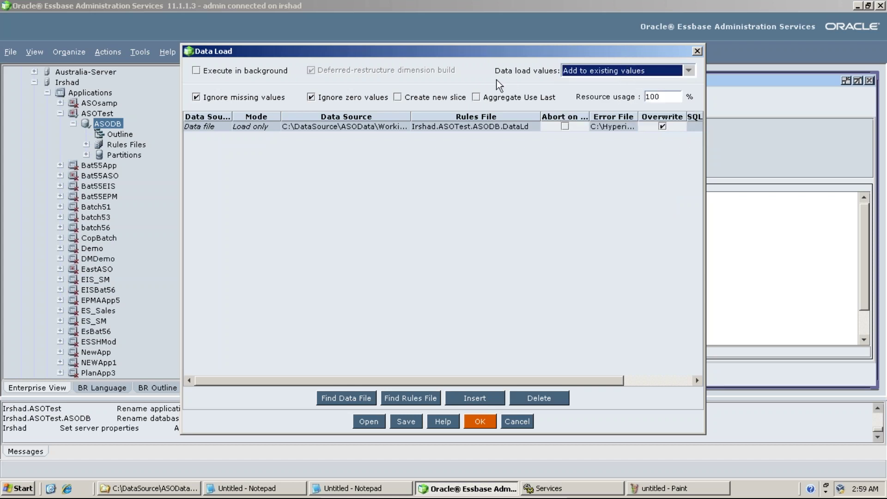
{"action": "left_click", "coordinate": [480, 422]}
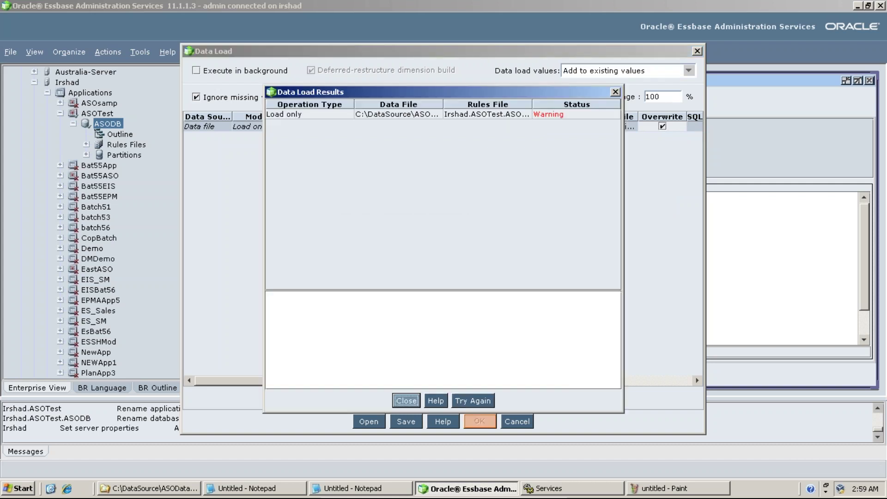
- Show the Load only log and highlight the DATAERRORLIMIT reached [10], rejects-not-logged and 0.951-second lines
{"action": "left_click", "coordinate": [469, 114]}
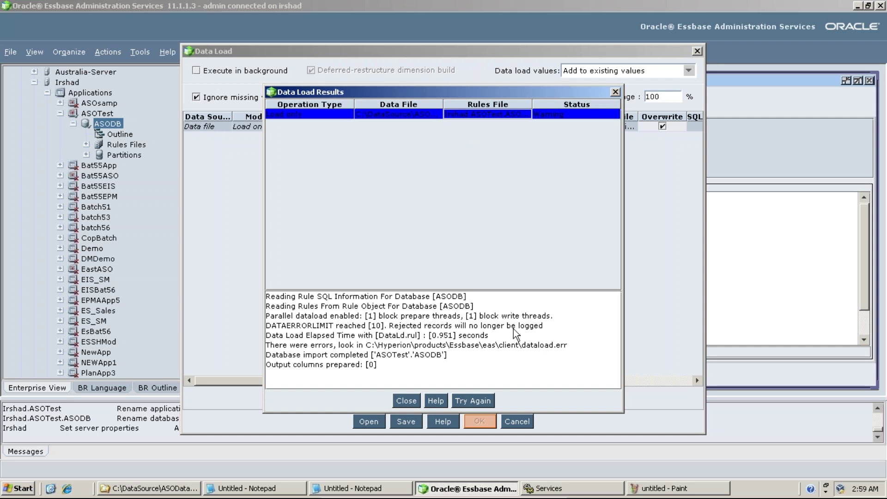
{"action": "left_click_drag", "start_coordinate": [546, 327], "coordinate": [266, 330]}
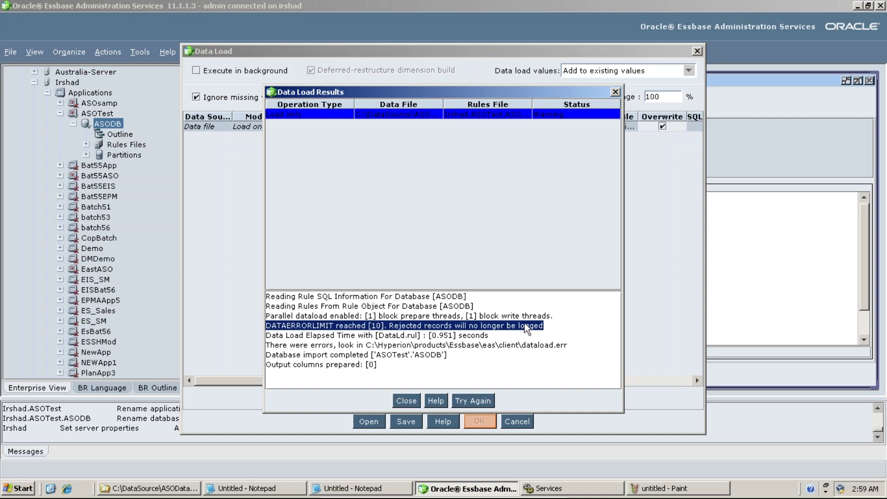
{"action": "left_click", "coordinate": [396, 329]}
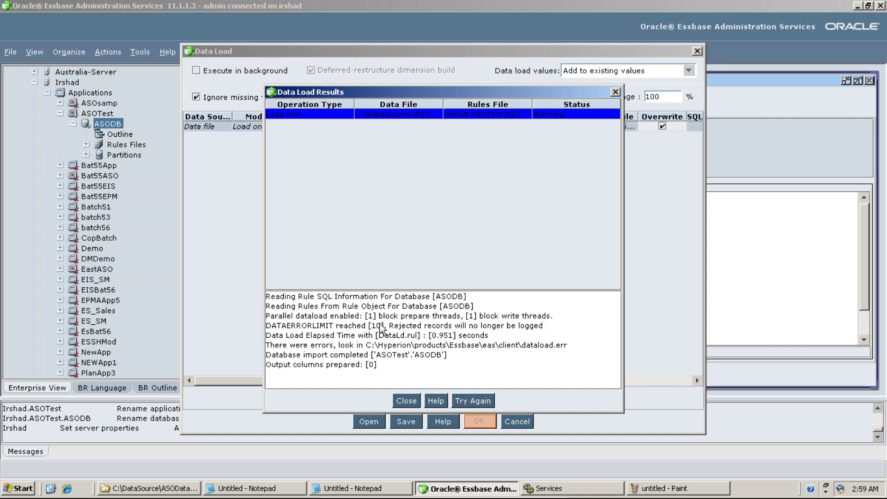
{"action": "left_click_drag", "start_coordinate": [384, 329], "coordinate": [551, 333]}
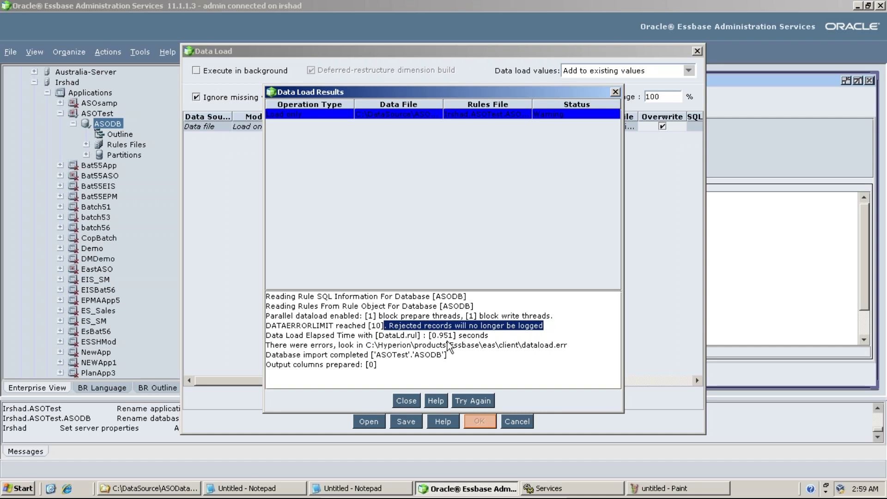
{"action": "left_click_drag", "start_coordinate": [490, 336], "coordinate": [358, 342]}
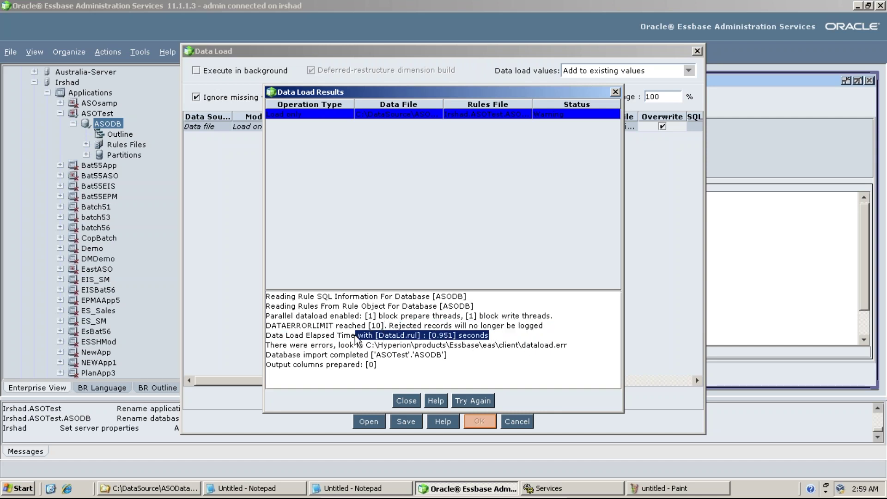
{"action": "left_click", "coordinate": [533, 299]}
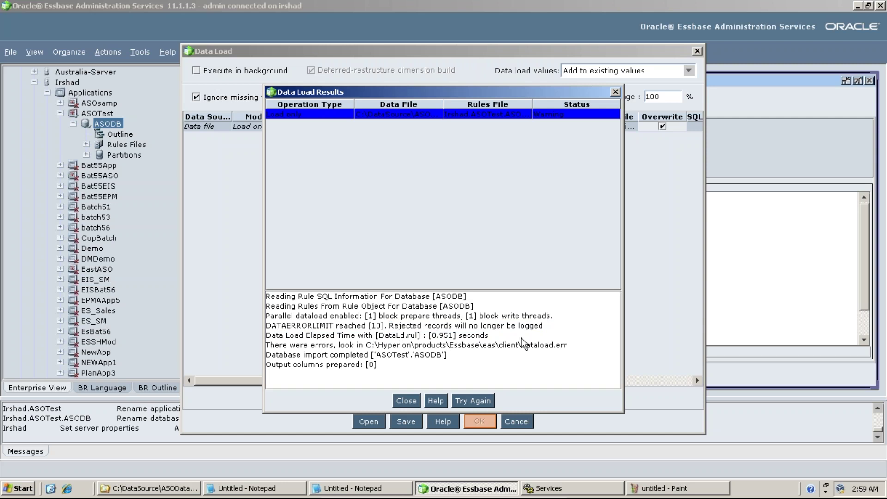
- Paste the console screenshot onto the comparison image, then delete it again
{"action": "left_click", "coordinate": [665, 488]}
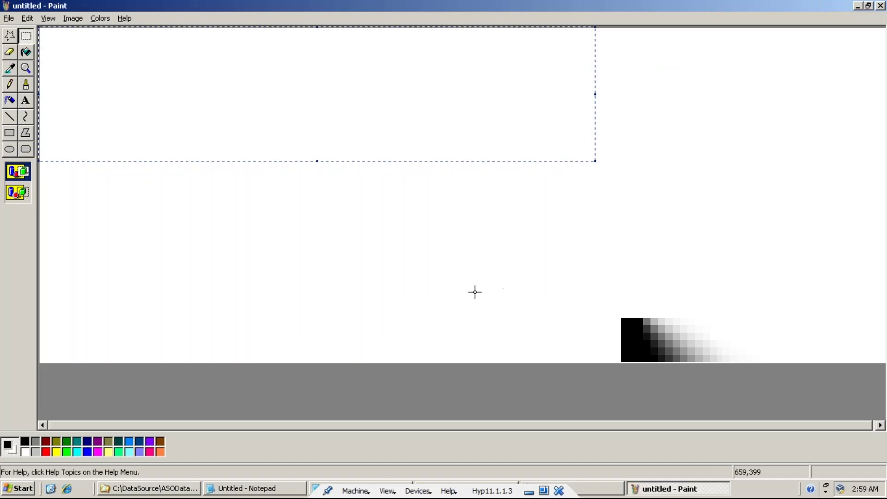
{"action": "key", "text": "ctrl+v"}
{"action": "mouse_move", "coordinate": [405, 237]}
{"action": "left_mouse_down"}
{"action": "mouse_move", "coordinate": [754, 195]}
{"action": "mouse_move", "coordinate": [776, 282]}
{"action": "mouse_move", "coordinate": [757, 283]}
{"action": "mouse_move", "coordinate": [656, 383]}
{"action": "mouse_move", "coordinate": [487, 424]}
{"action": "mouse_move", "coordinate": [693, 318]}
{"action": "mouse_move", "coordinate": [709, 253]}
{"action": "mouse_move", "coordinate": [687, 274]}
{"action": "mouse_move", "coordinate": [684, 250]}
{"action": "mouse_move", "coordinate": [679, 261]}
{"action": "mouse_move", "coordinate": [678, 399]}
{"action": "mouse_move", "coordinate": [711, 326]}
{"action": "mouse_move", "coordinate": [676, 320]}
{"action": "left_mouse_up"}
{"action": "key", "text": "Delete"}
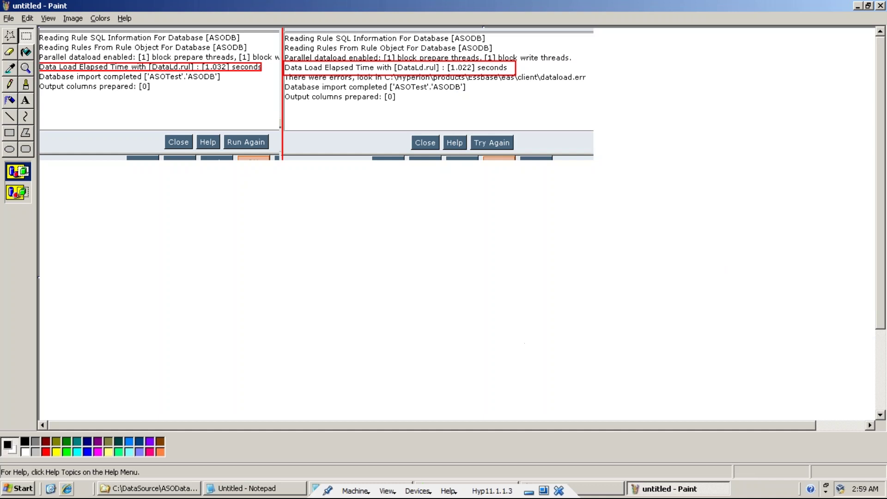
- Paste the load results screenshot into a new blank Paint image and cut out its log area
{"action": "left_click", "coordinate": [18, 488]}
{"action": "left_click", "coordinate": [111, 337]}
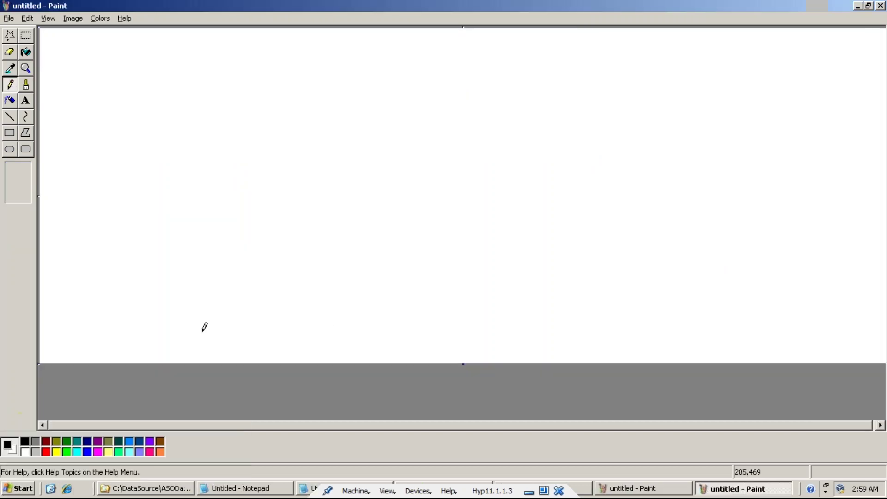
{"action": "key", "text": "ctrl+v"}
{"action": "key", "text": "ctrl+v"}
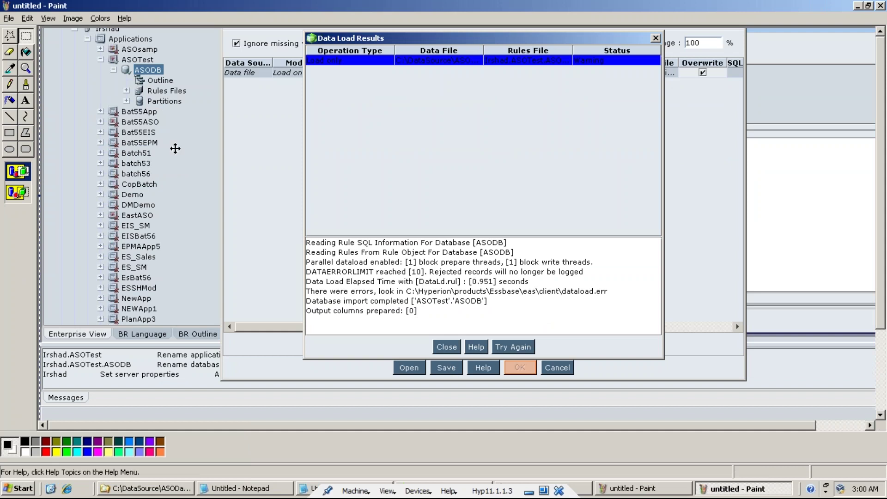
{"action": "mouse_move", "coordinate": [298, 241]}
{"action": "left_mouse_down"}
{"action": "mouse_move", "coordinate": [423, 340]}
{"action": "mouse_move", "coordinate": [666, 362]}
{"action": "left_mouse_up"}
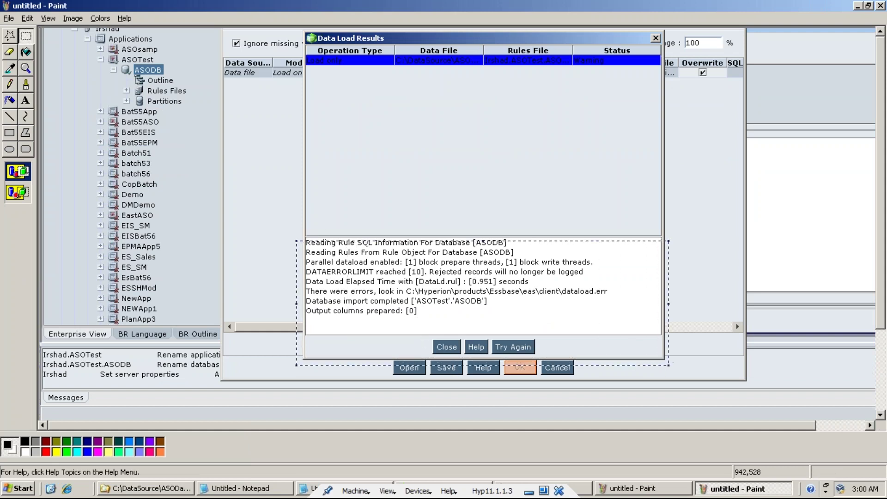
{"action": "key", "text": "Delete"}
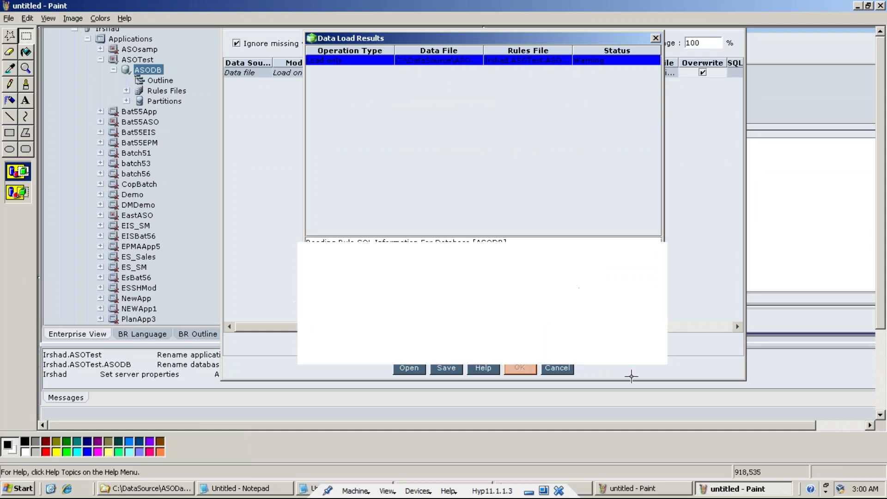
- Paste the cut log area onto the comparison image beside the two earlier logs
{"action": "left_click", "coordinate": [669, 489]}
{"action": "key", "text": "ctrl+v"}
{"action": "left_click_drag", "start_coordinate": [354, 115], "coordinate": [865, 123]}
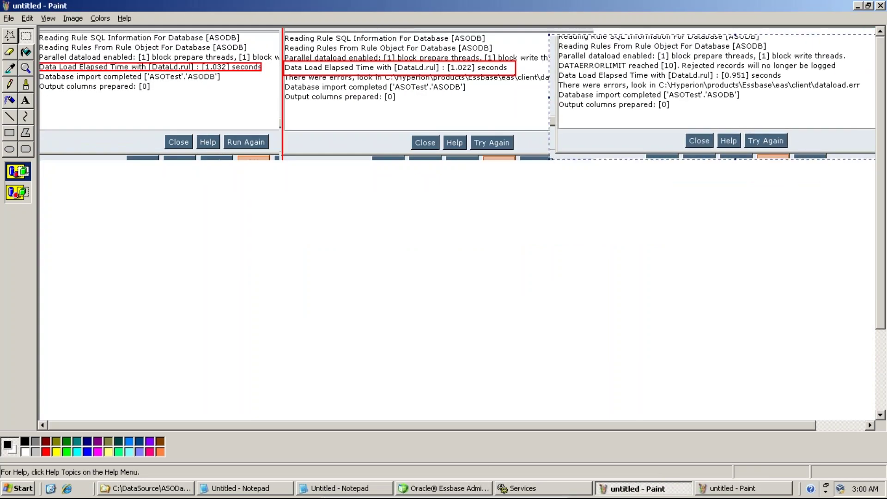
- Draw a red rectangle around the new log's DATAERRORLIMIT reached [10] line
{"action": "left_click", "coordinate": [9, 133]}
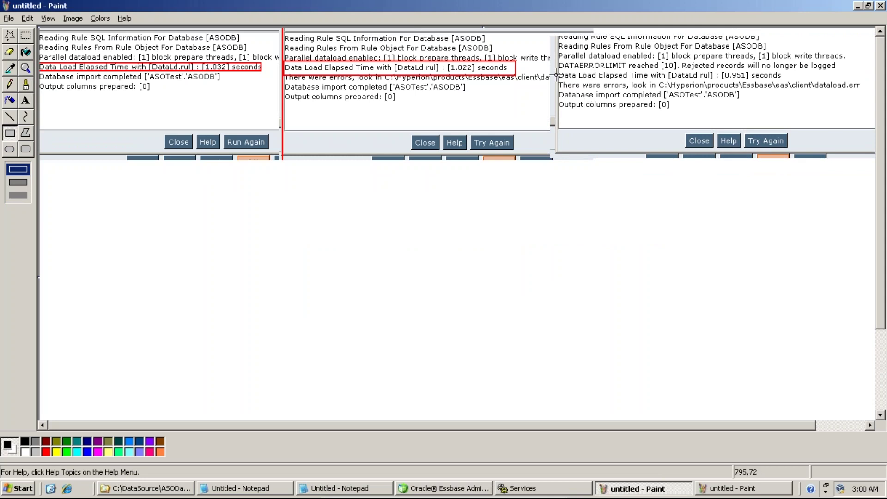
{"action": "left_click_drag", "start_coordinate": [556, 70], "coordinate": [786, 79]}
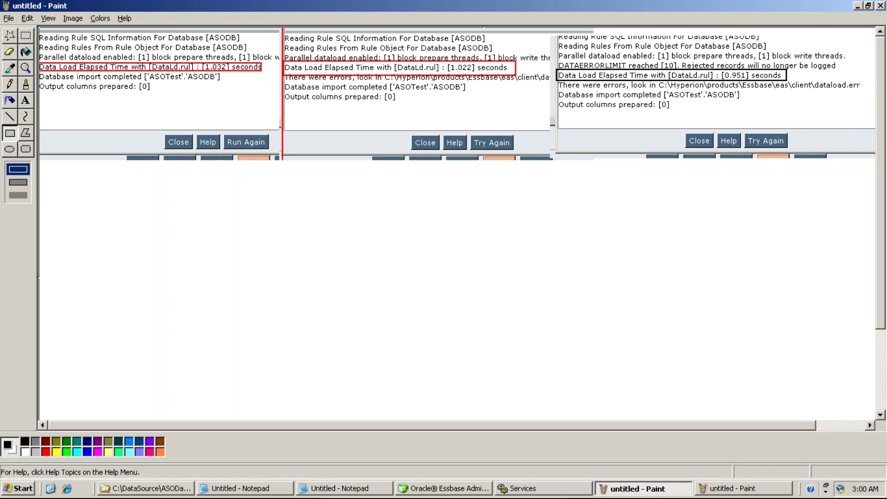
{"action": "left_click", "coordinate": [46, 451]}
{"action": "key", "text": "ctrl+z"}
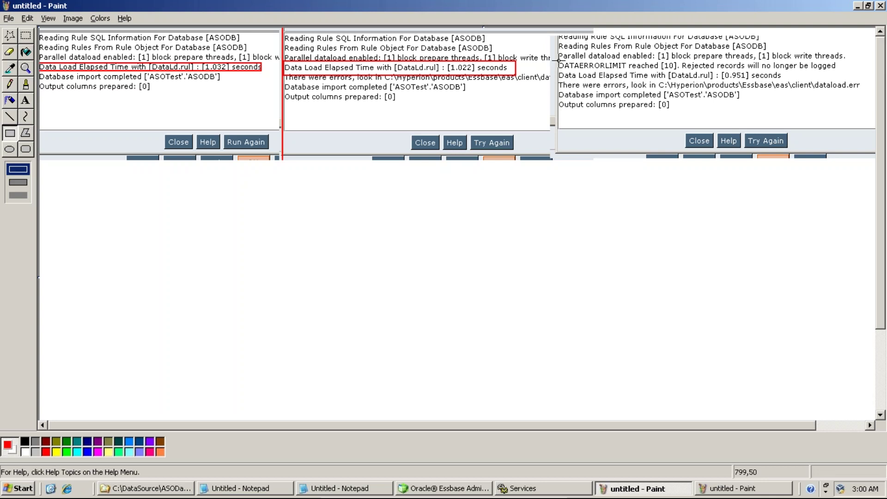
{"action": "left_click_drag", "start_coordinate": [557, 59], "coordinate": [841, 73]}
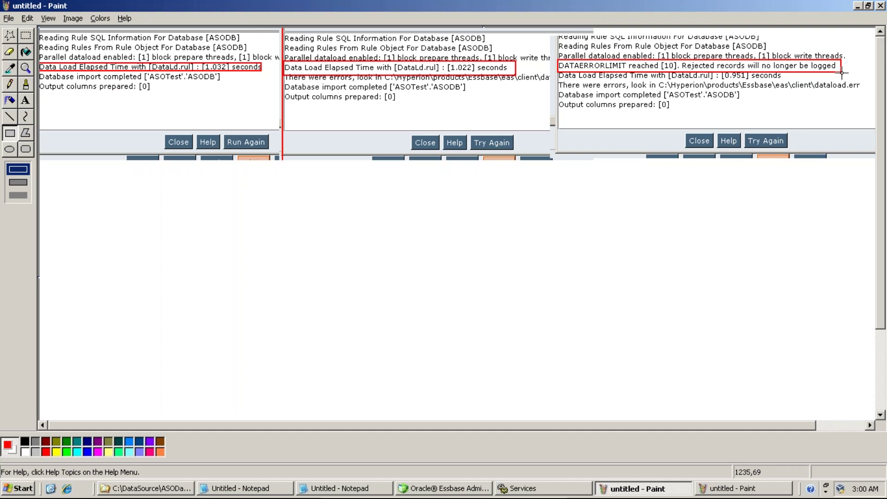
{"action": "left_click", "coordinate": [172, 490]}
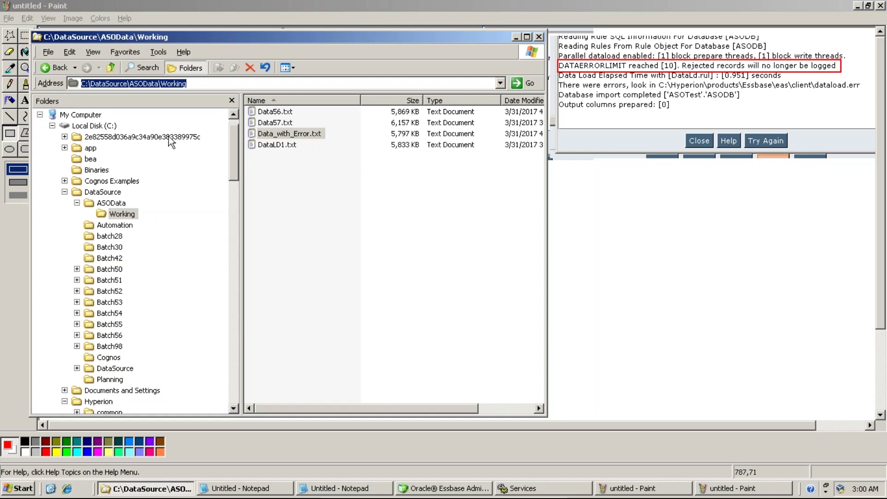
- Browse from C:\DataSource to C:\Hyperion\products\Essbase\eas\client and open dataload.err
{"action": "left_click", "coordinate": [64, 192]}
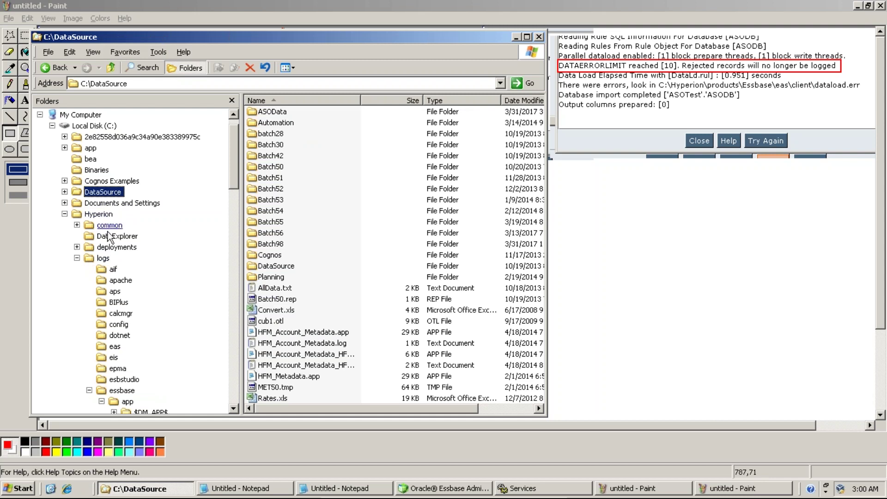
{"action": "left_click", "coordinate": [123, 390]}
{"action": "left_click", "coordinate": [122, 390]}
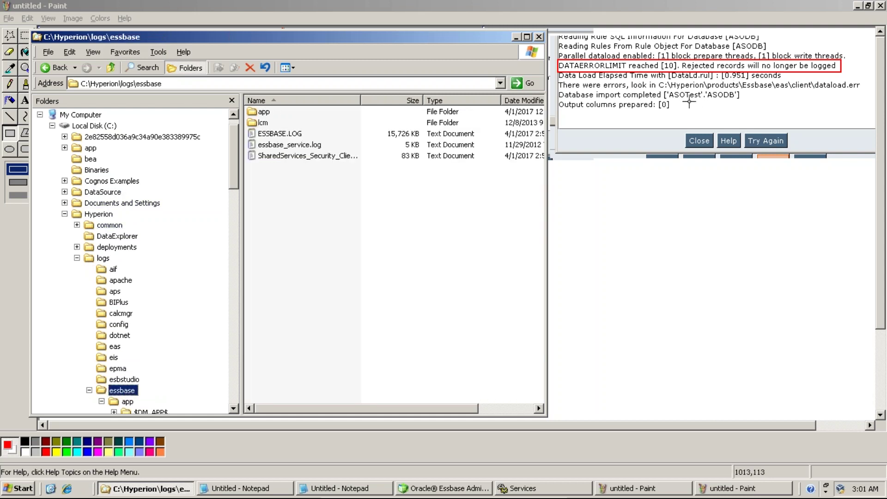
{"action": "left_click", "coordinate": [111, 68]}
{"action": "left_click", "coordinate": [110, 67]}
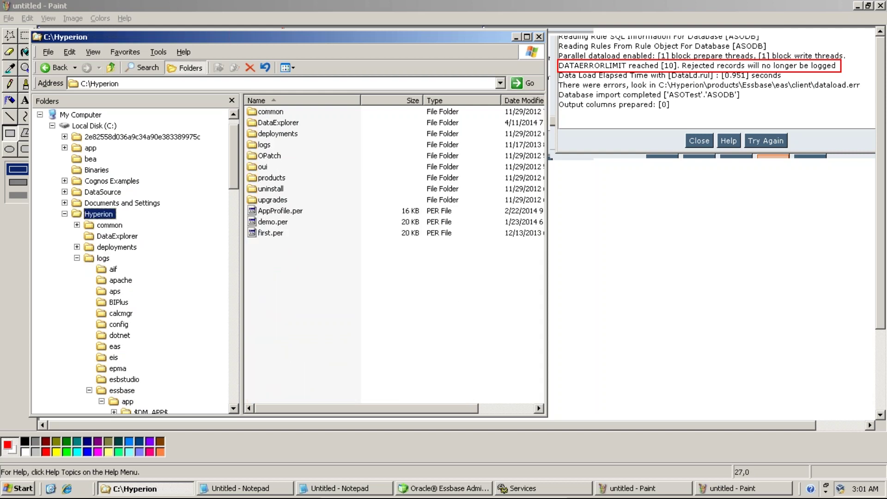
{"action": "double_click", "coordinate": [268, 178]}
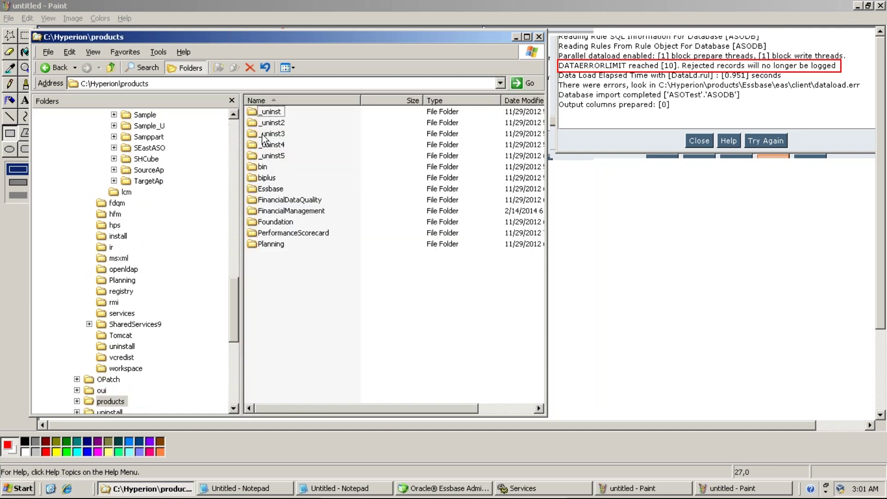
{"action": "double_click", "coordinate": [271, 189]}
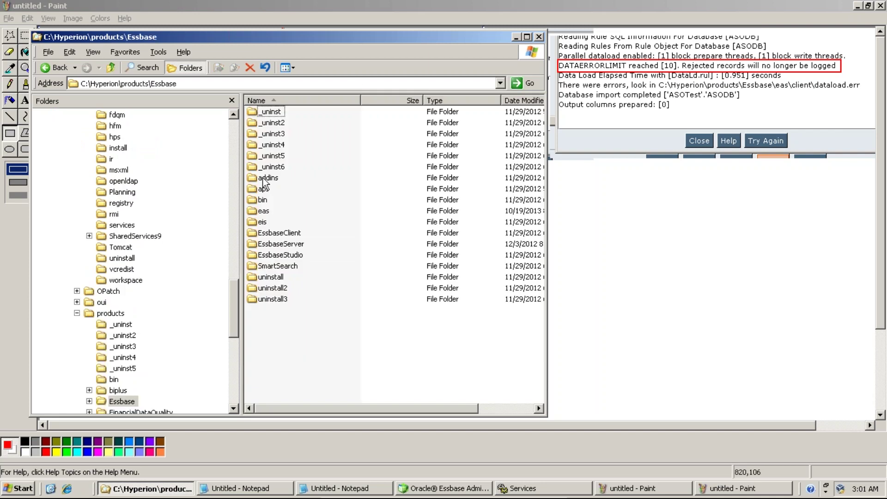
{"action": "double_click", "coordinate": [265, 210]}
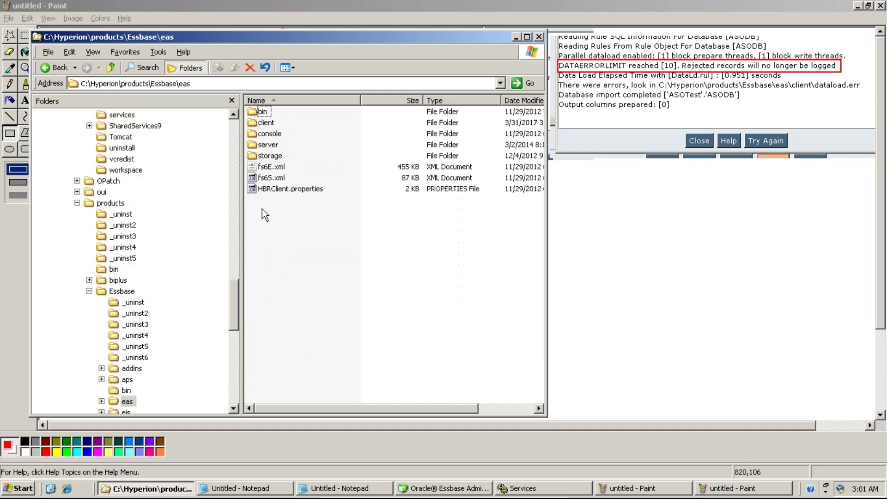
{"action": "double_click", "coordinate": [266, 123]}
{"action": "double_click", "coordinate": [296, 111]}
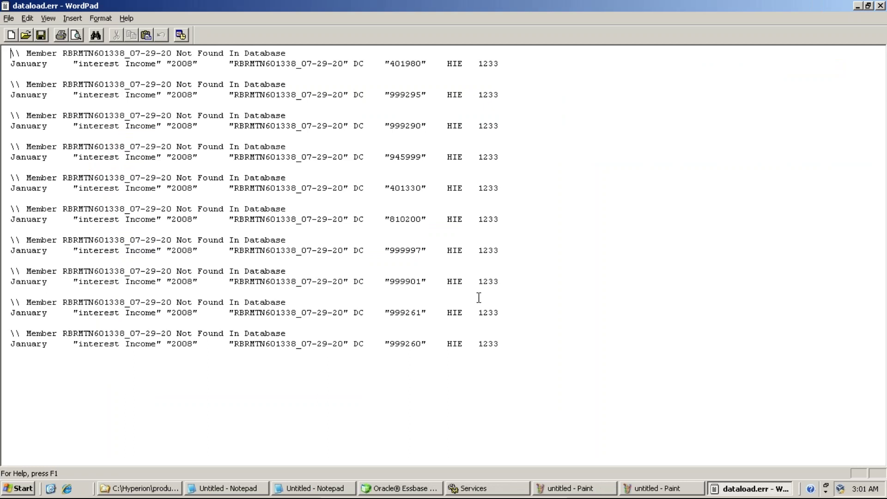
- Close dataload.err in WordPad after confirming its ten rejected records
{"action": "right_click", "coordinate": [387, 3]}
{"action": "left_click", "coordinate": [419, 80]}
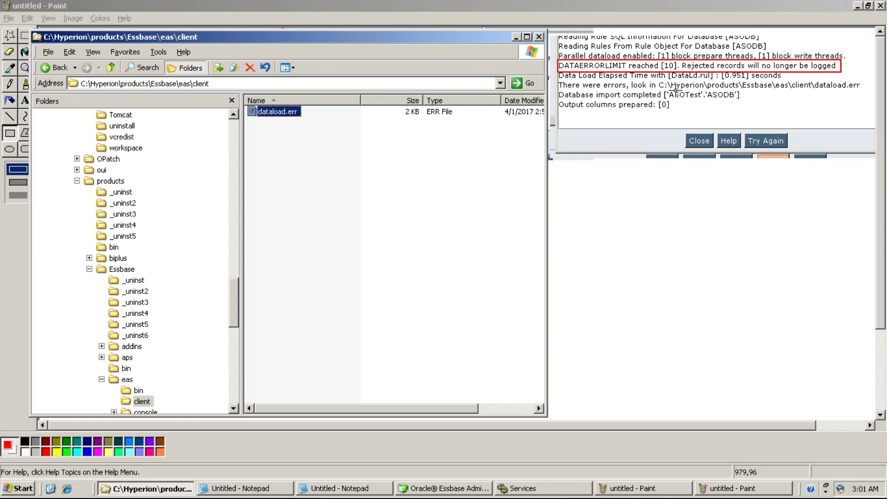
- Bring the three-log Paint comparison forward, then move to the presentation on the host
{"action": "left_click", "coordinate": [619, 6]}
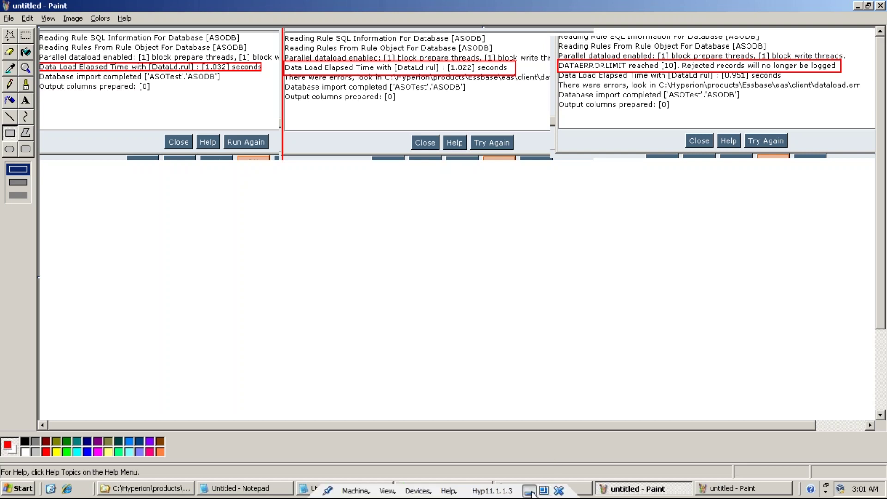
{"action": "left_click", "coordinate": [544, 491]}
{"action": "left_click", "coordinate": [779, 326]}
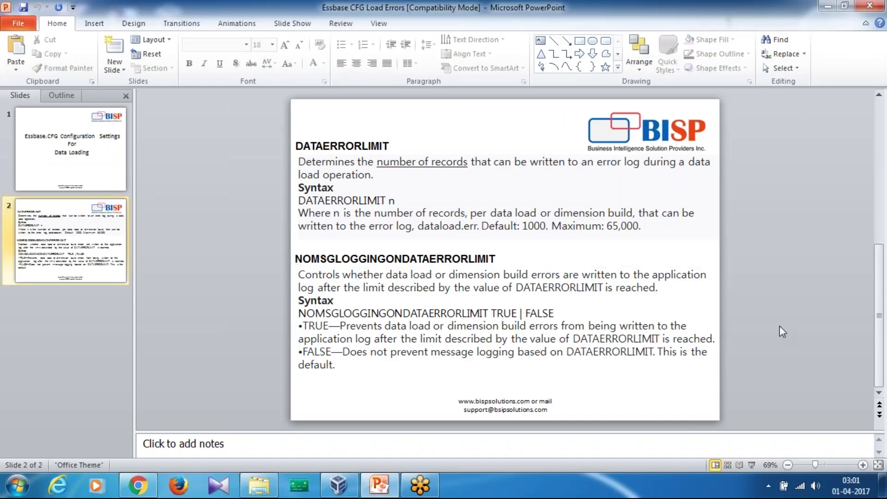